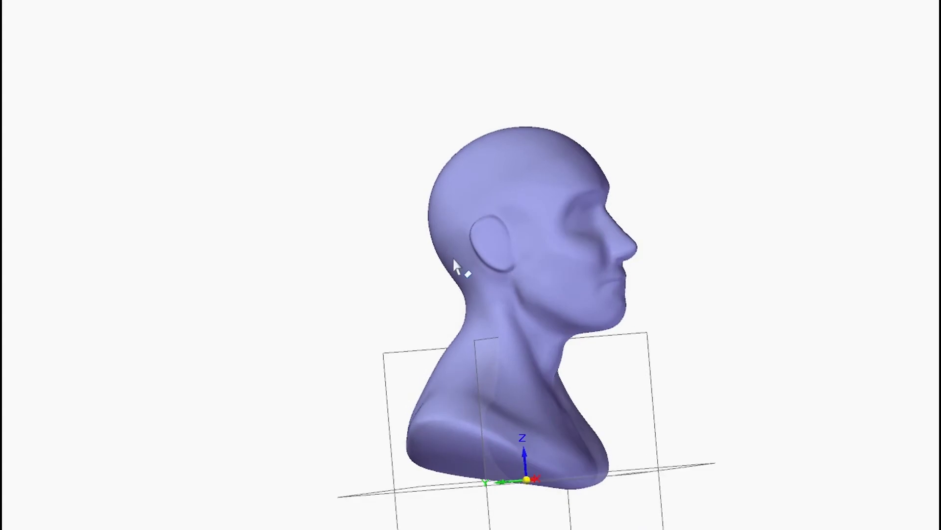
scroll(560, 335, down, 1)
scroll(446, 148, up, 1)
middle_drag(540, 220, 509, 213)
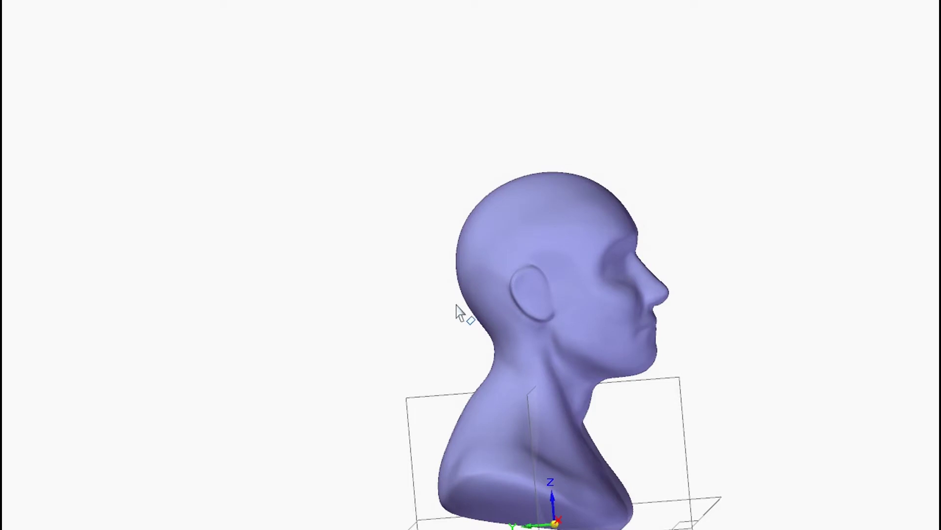
middle_drag(660, 325, 422, 319)
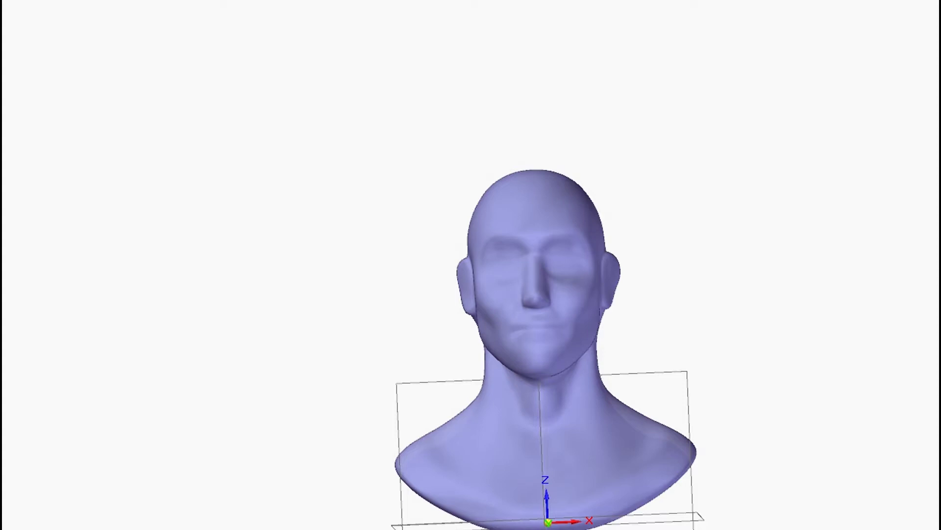
scroll(104, 108, down, 1)
Step: Select the entire head bust mesh as the body to align and accept it to preview its alignment coordinate frame
middle_drag(369, 172, 466, 231)
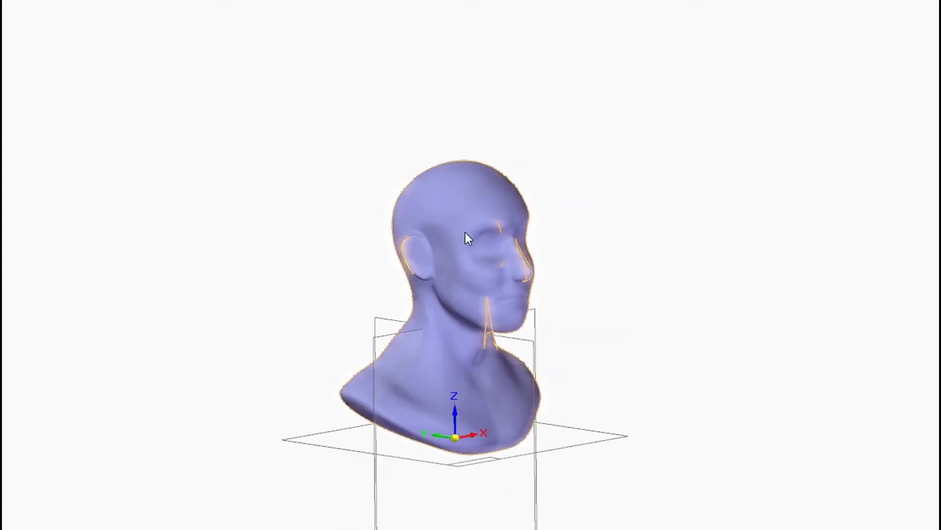
click(466, 231)
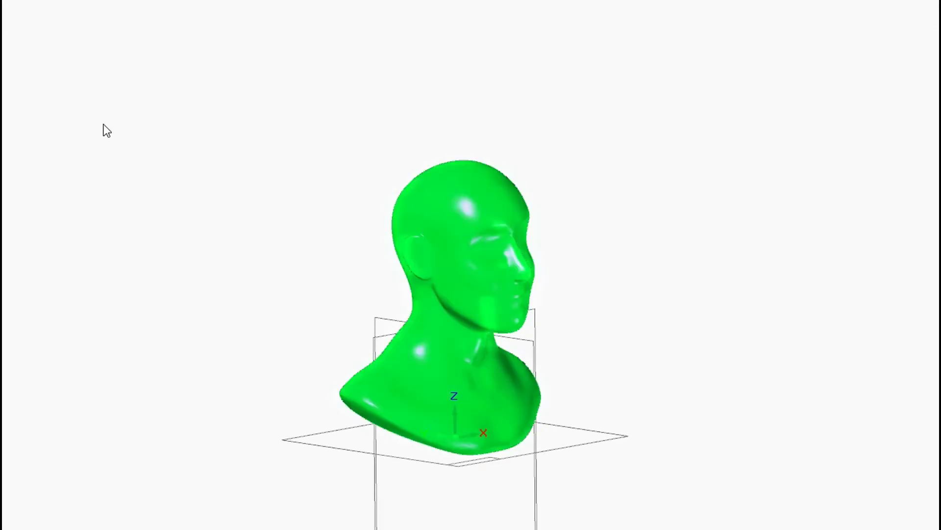
key(Return)
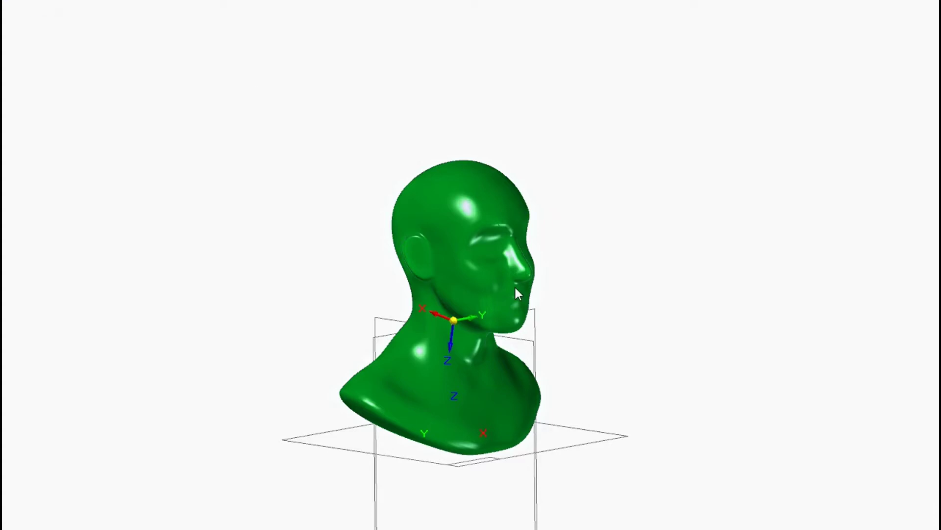
scroll(517, 293, up, 3)
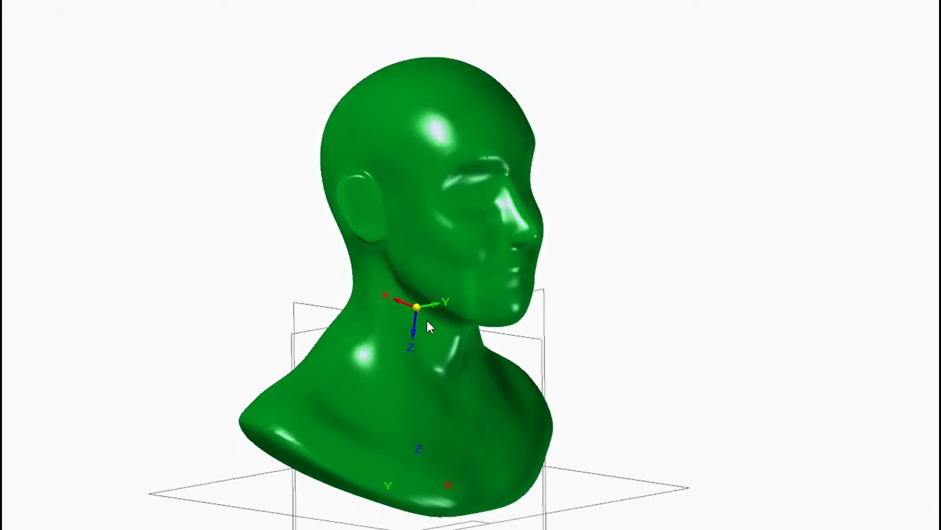
mouse_move(416, 311)
middle_down()
mouse_move(409, 279)
mouse_move(417, 309)
middle_up()
scroll(418, 298, down, 2)
scroll(407, 376, up, 2)
middle_drag(407, 376, 460, 362)
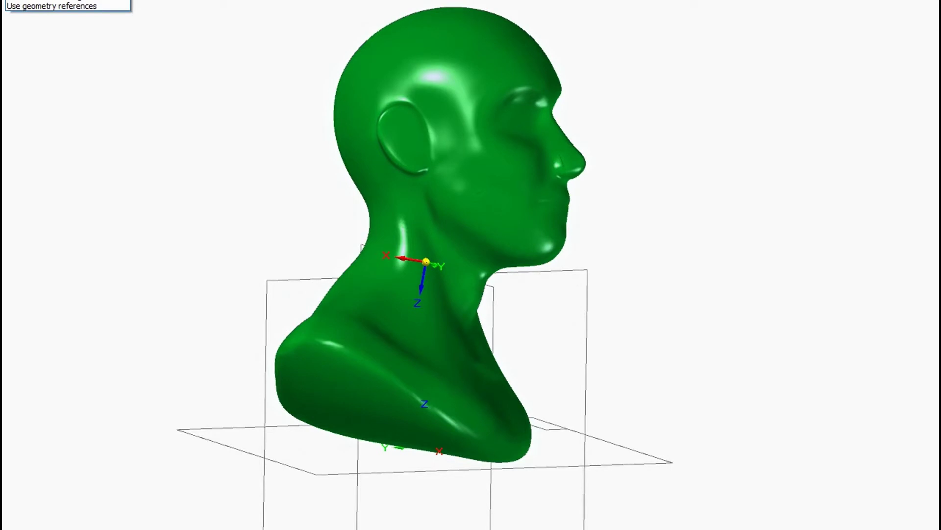
Step: Switch the mesh alignment method to the bounding box and cycle the alignment frame through its axis orientations and corner placement
click(44, 0)
middle_drag(722, 204, 509, 227)
scroll(575, 268, down, 1)
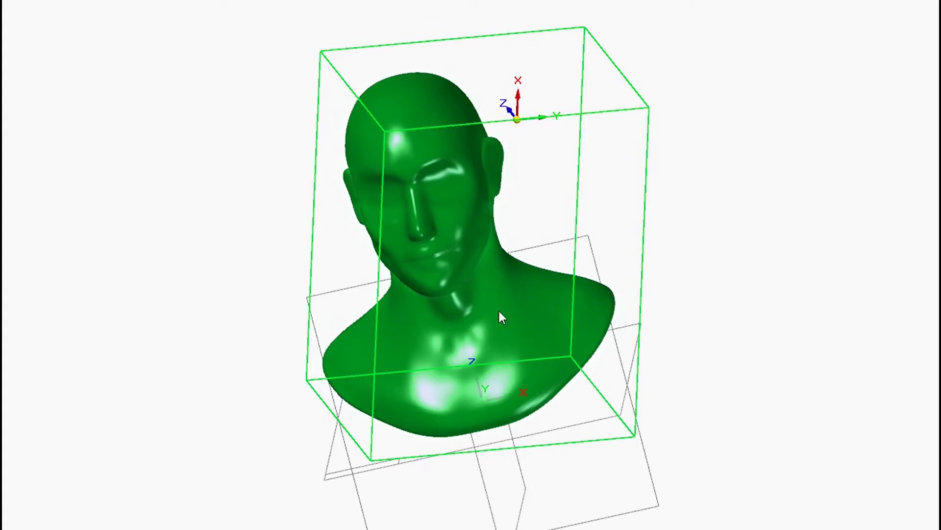
key(f)
key(n)
key(Tab)
key(Tab)
key(Tab)
key(Tab)
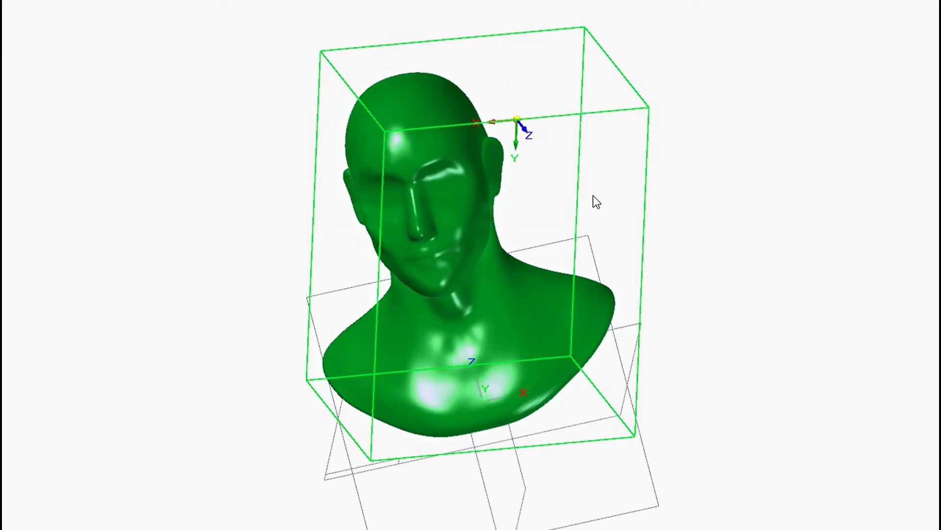
middle_drag(303, 200, 422, 213)
shift+middle_drag(480, 449, 417, 351)
scroll(475, 435, up, 2)
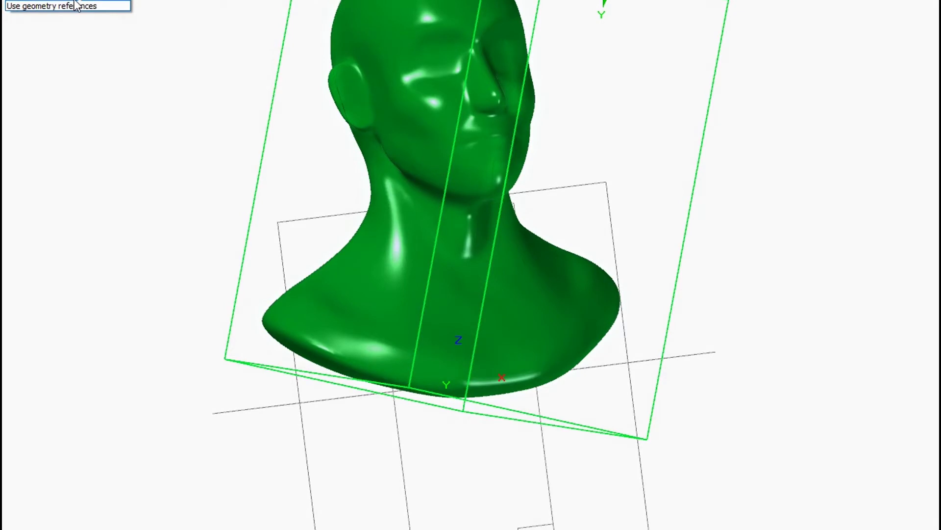
Step: Set the alignment method to use geometry references, try locating a reference on the bust's chest, and leave the alignment command
click(75, 4)
scroll(400, 273, down, 2)
scroll(313, 174, up, 2)
middle_drag(312, 178, 336, 290)
scroll(344, 287, up, 2)
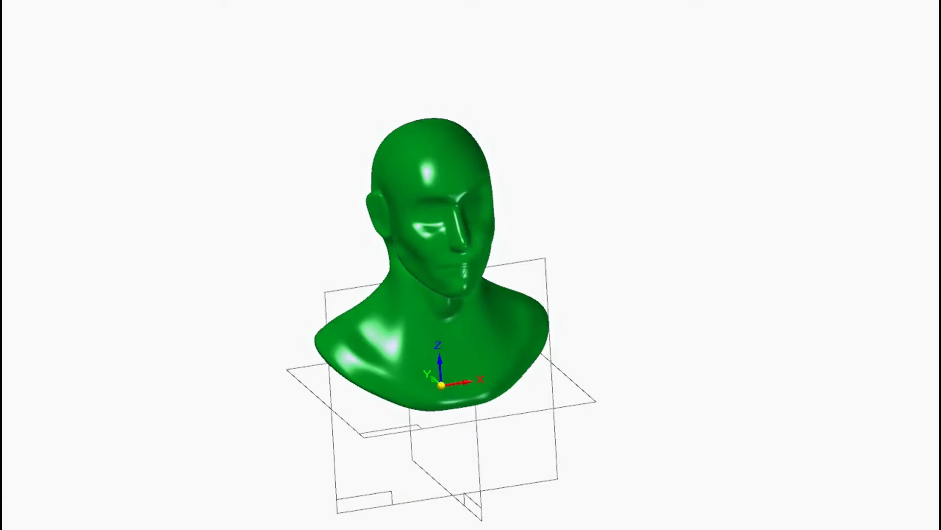
click(78, 0)
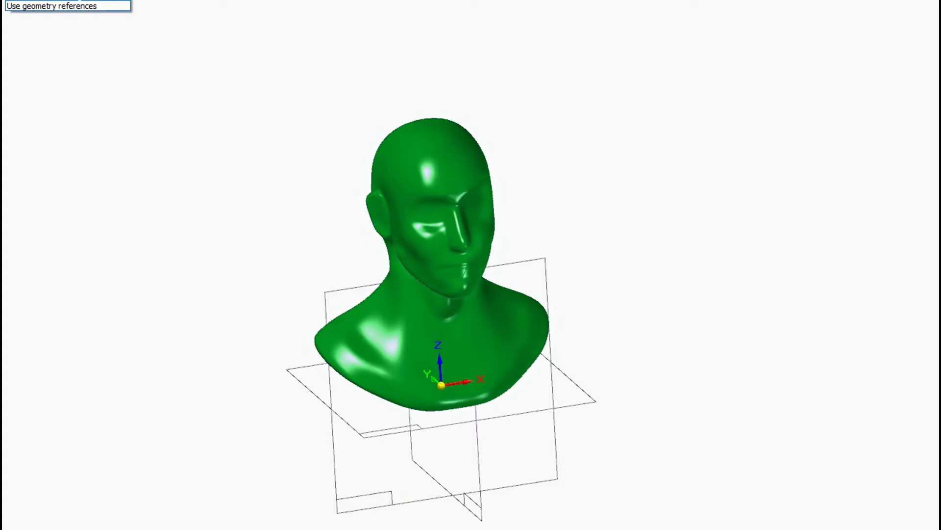
click(87, 6)
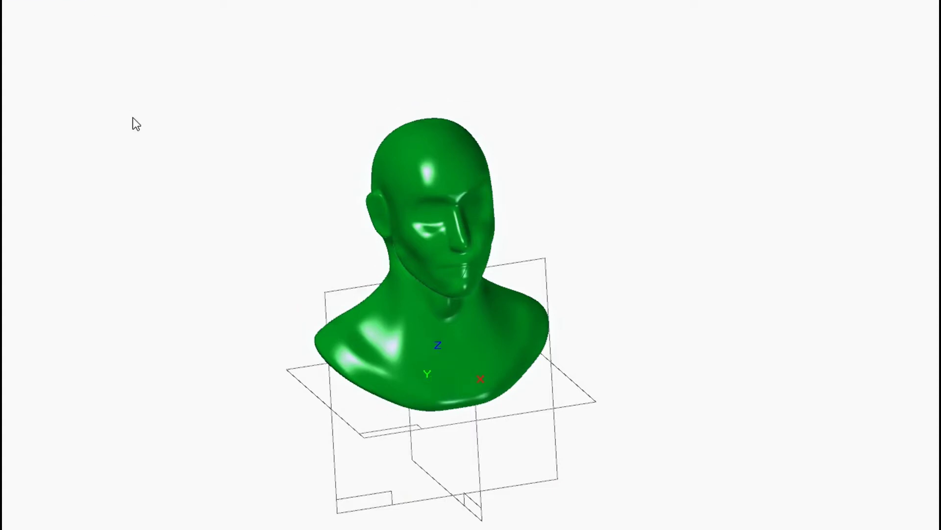
scroll(331, 176, up, 1)
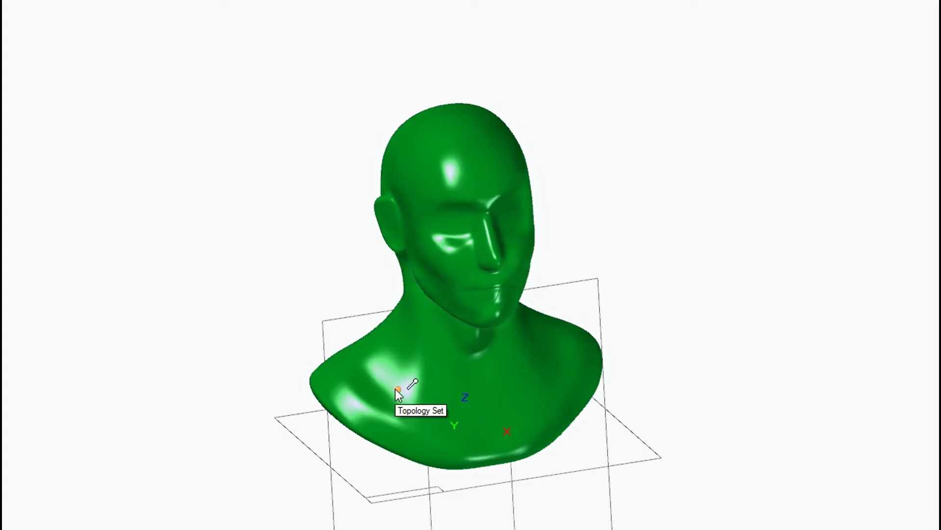
middle_drag(487, 433, 472, 464)
click(9, 1)
Step: Select the head bust mesh as the body for mesh clean-up
middle_drag(240, 177, 353, 330)
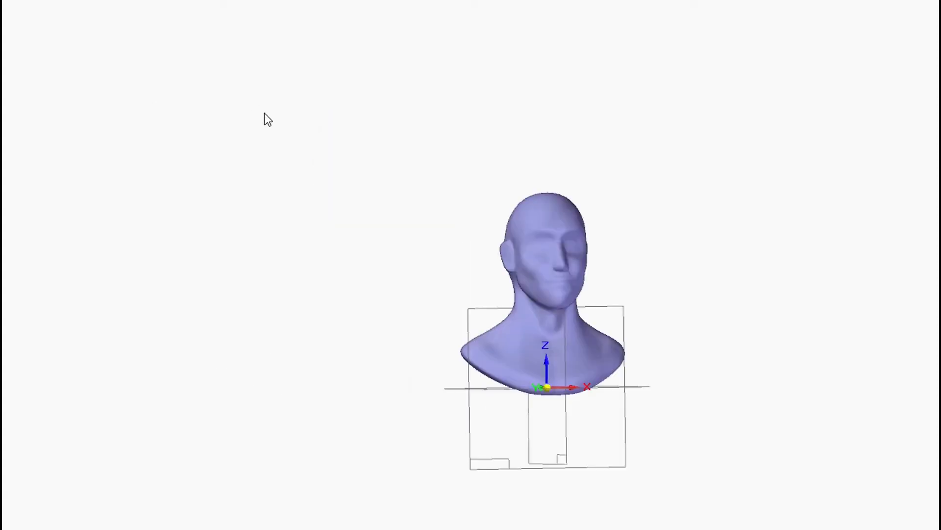
scroll(230, 128, down, 2)
scroll(391, 239, up, 4)
middle_drag(383, 257, 478, 235)
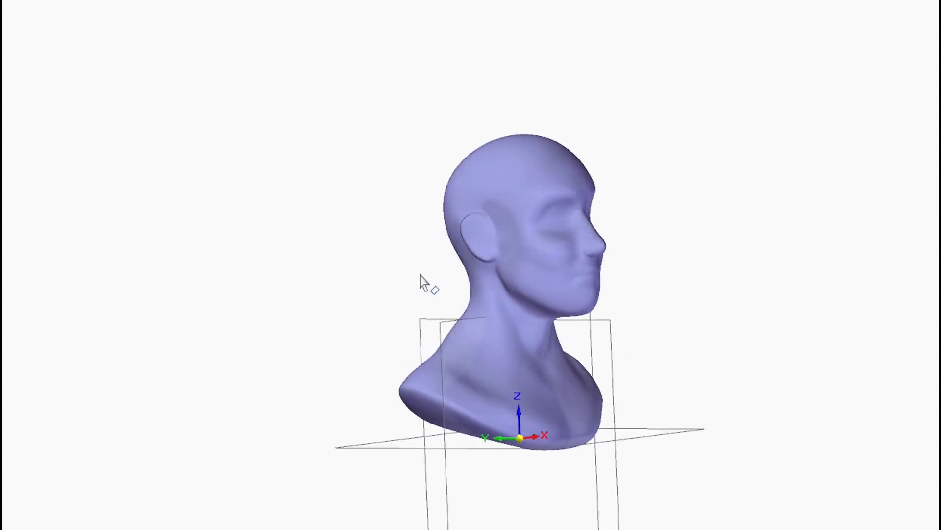
shift+middle_drag(505, 301, 443, 298)
scroll(374, 263, up, 3)
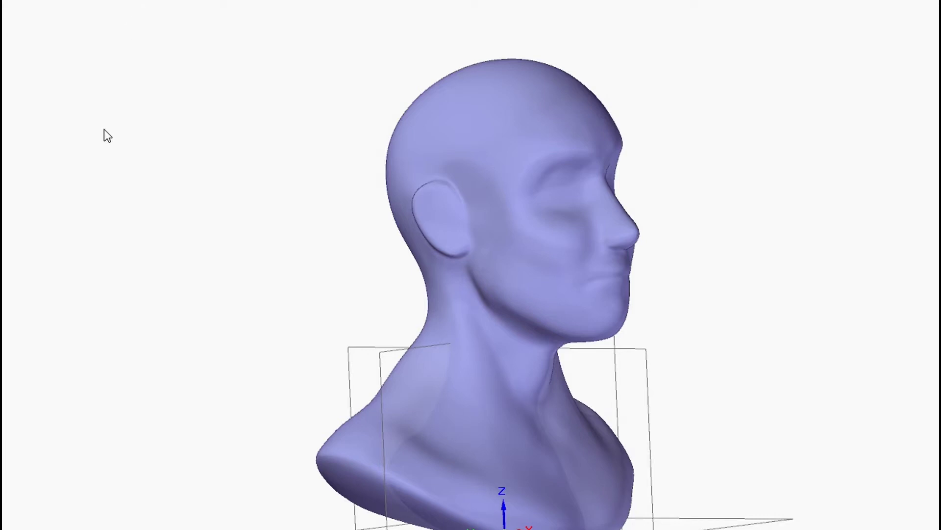
scroll(108, 137, down, 3)
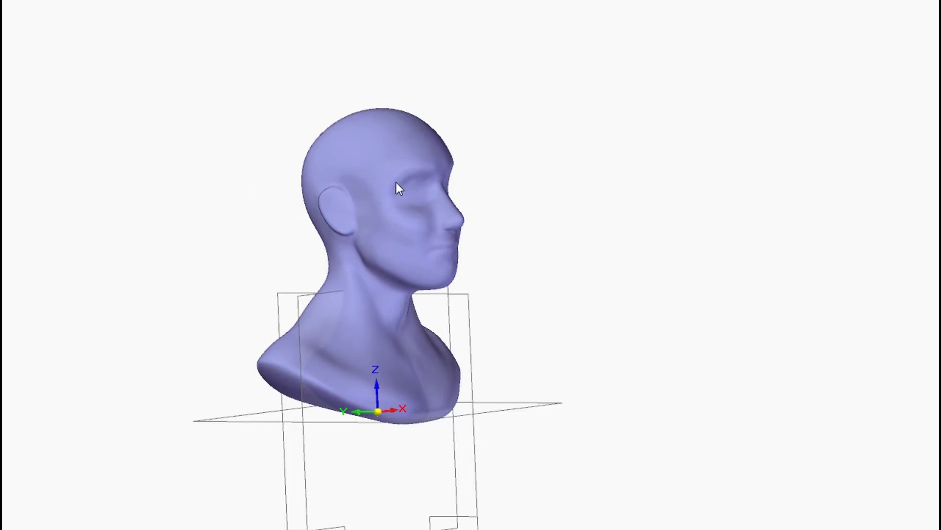
middle_drag(387, 187, 422, 175)
click(423, 167)
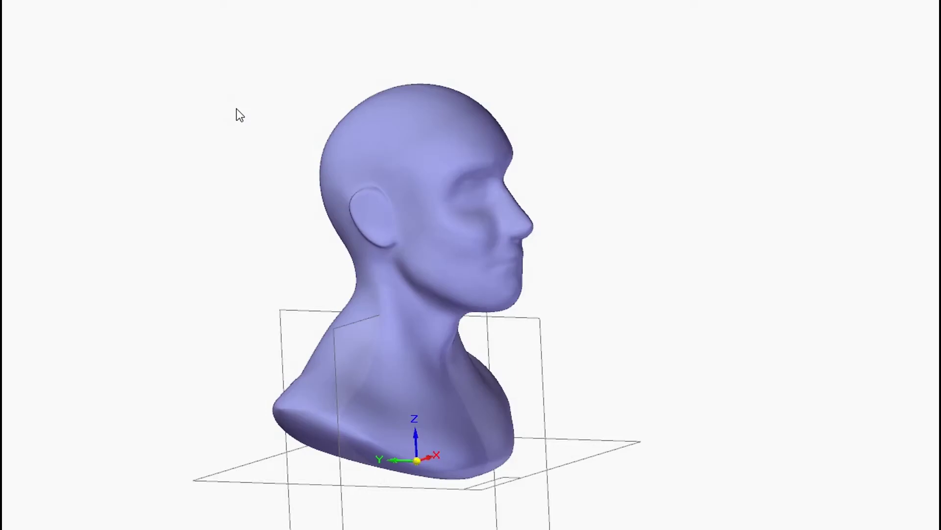
Step: Examine the mesh surface around the ear, jaw, mouth and nose up close
scroll(392, 255, up, 4)
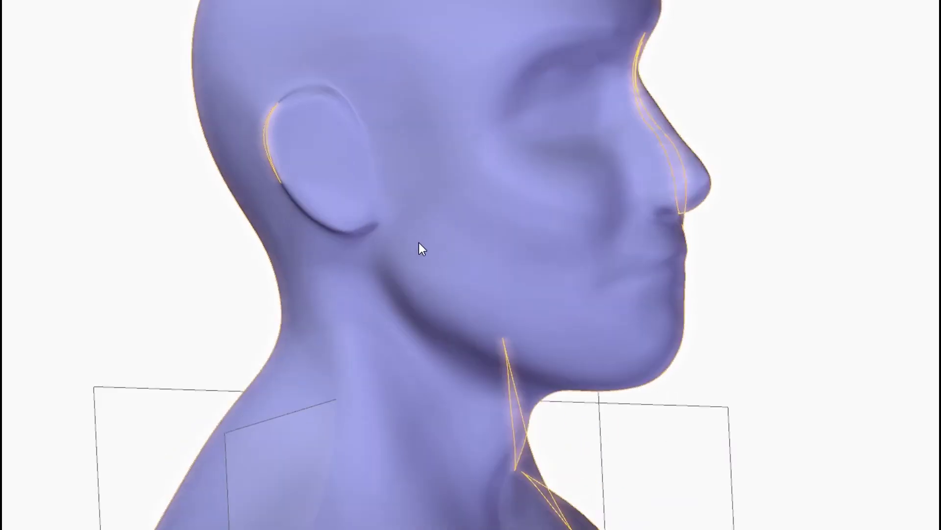
middle_drag(817, 301, 787, 310)
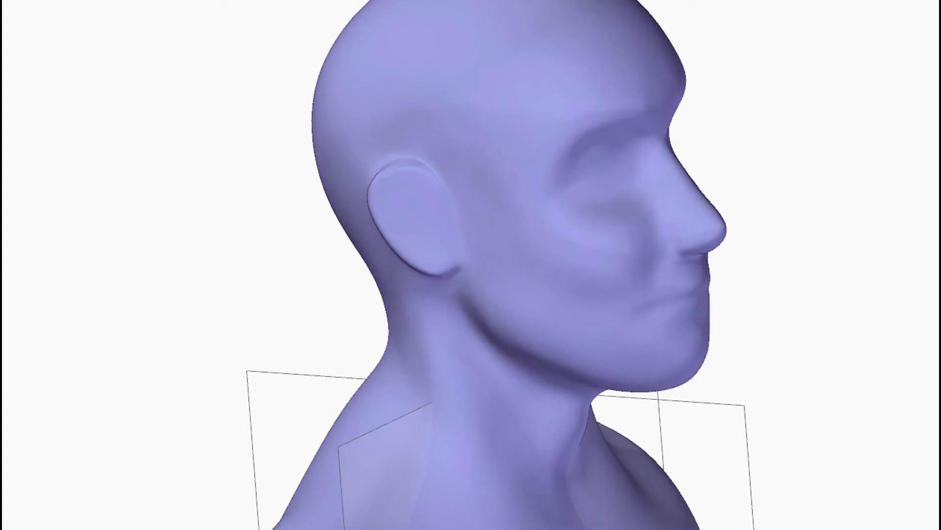
scroll(690, 318, down, 3)
middle_drag(690, 317, 658, 278)
scroll(724, 348, up, 2)
scroll(725, 348, down, 2)
middle_drag(728, 350, 794, 352)
scroll(670, 294, down, 2)
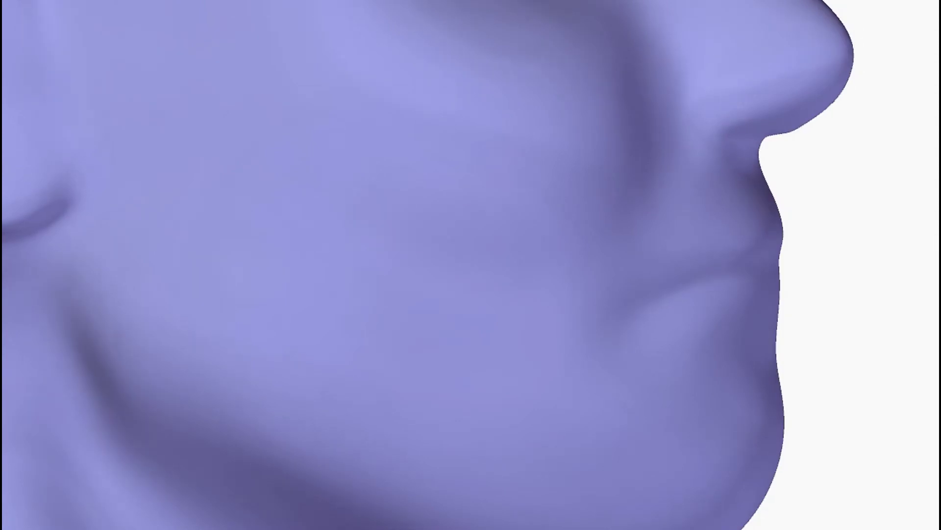
scroll(759, 465, up, 3)
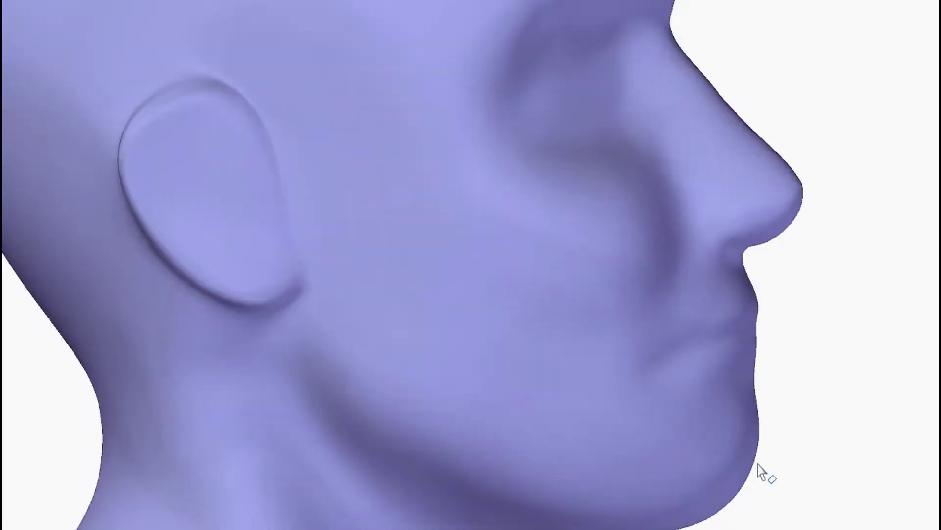
scroll(864, 314, up, 1)
scroll(864, 342, up, 2)
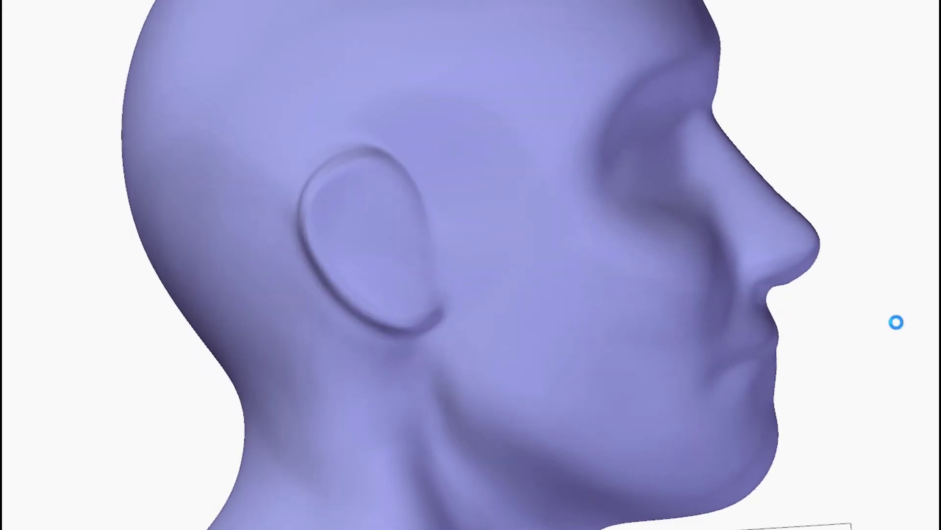
middle_drag(901, 329, 769, 327)
scroll(769, 327, up, 3)
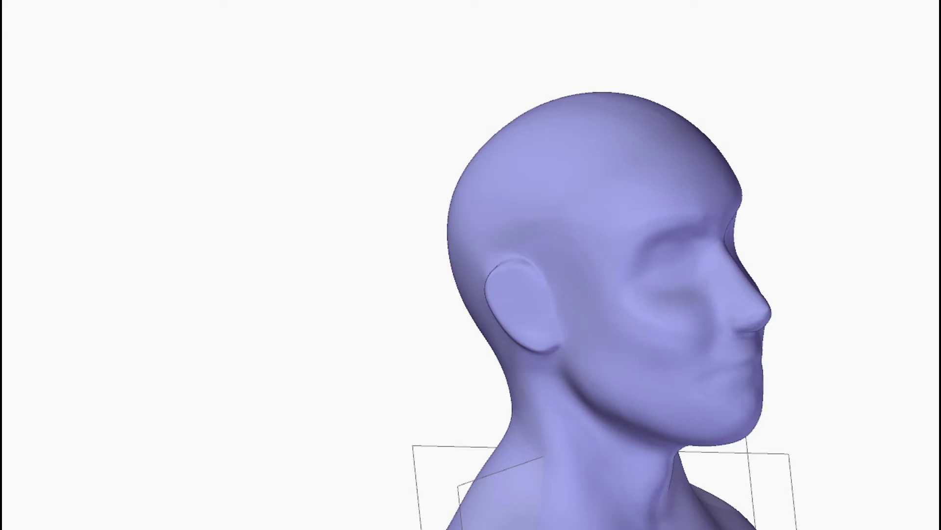
Step: Display the triangle edges of the bust mesh and examine the facet density across the head
key(w)
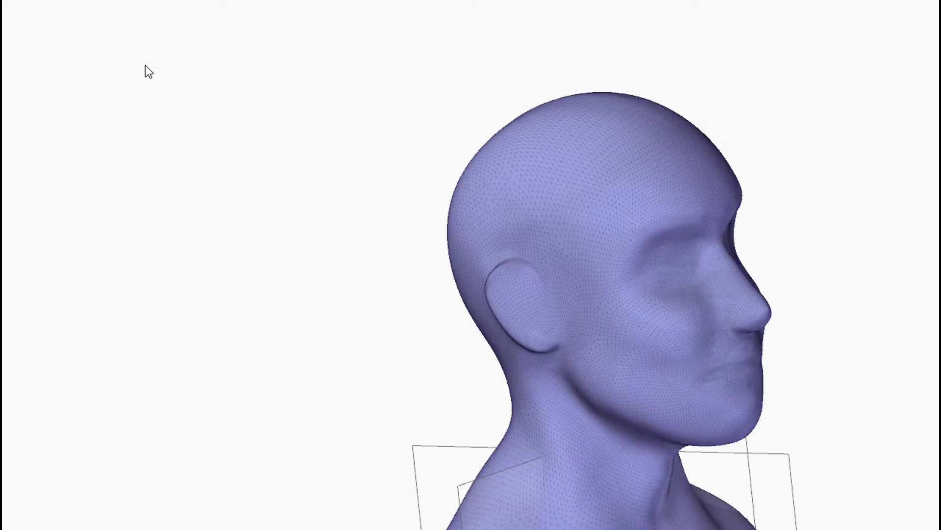
middle_drag(355, 151, 299, 143)
right_drag(301, 149, 332, 172)
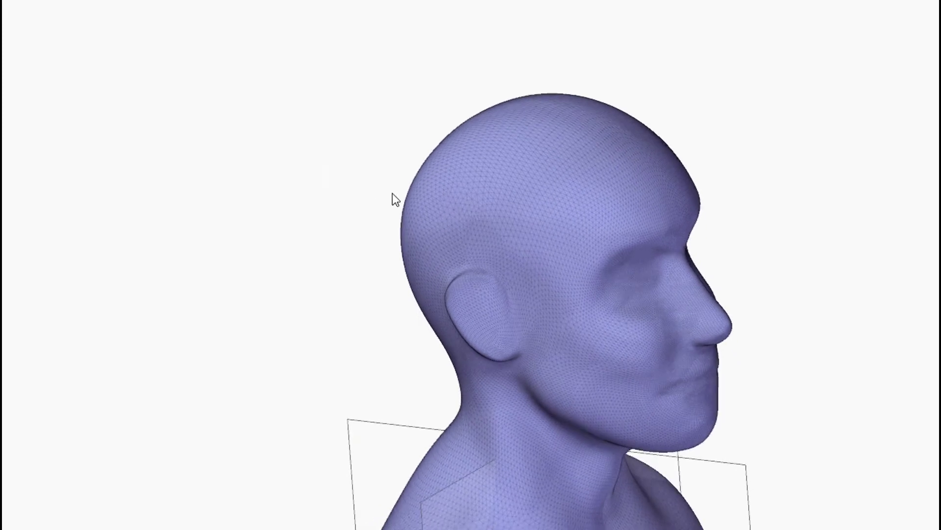
scroll(544, 224, up, 3)
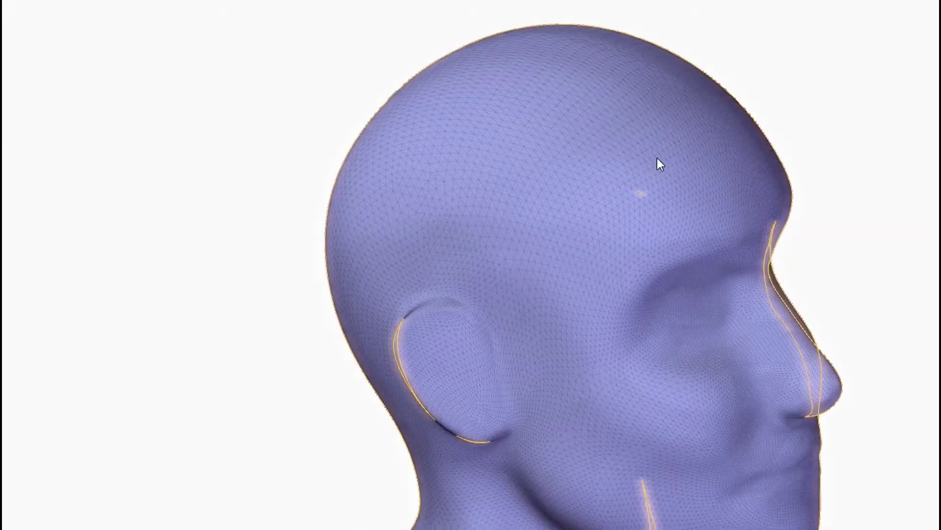
scroll(546, 239, down, 2)
middle_drag(499, 284, 519, 292)
scroll(520, 293, down, 3)
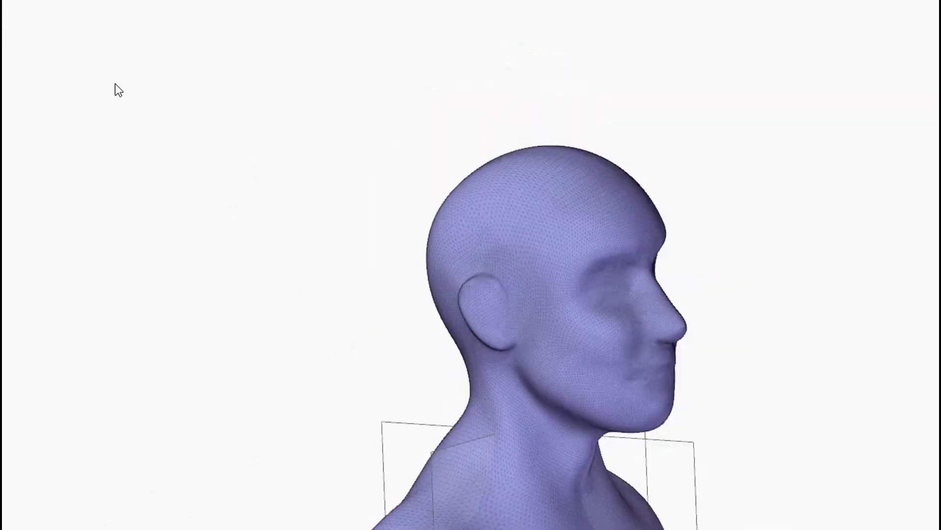
Step: Reduce the number of triangles in the entire bust mesh and examine the coarser facets on the head and face
click(558, 229)
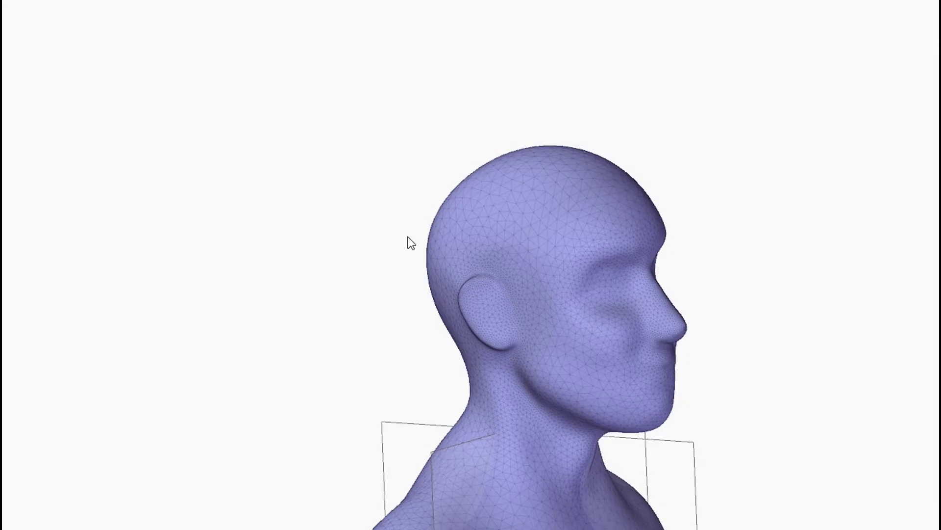
scroll(533, 206, up, 3)
middle_drag(523, 206, 595, 266)
scroll(485, 210, up, 5)
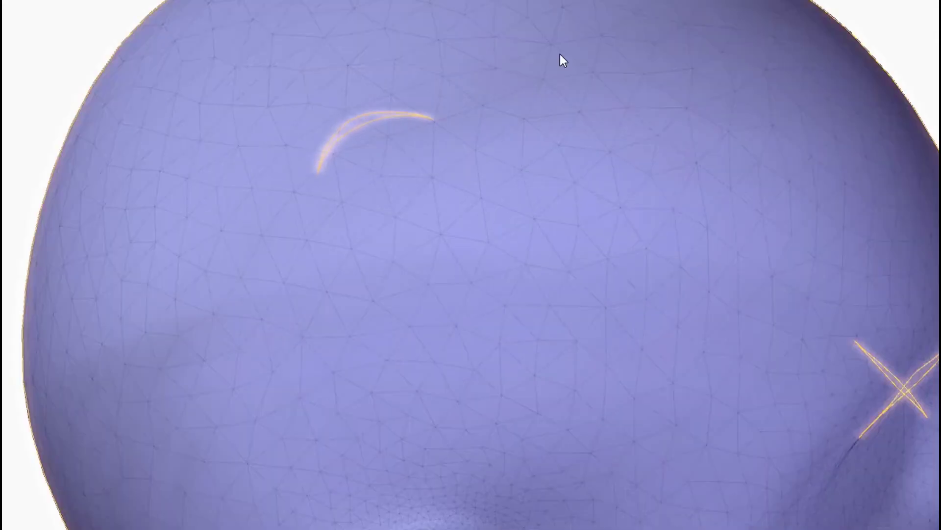
scroll(395, 236, down, 5)
middle_drag(395, 235, 153, 205)
scroll(422, 201, down, 5)
scroll(526, 469, up, 5)
middle_drag(528, 408, 810, 463)
scroll(809, 463, down, 3)
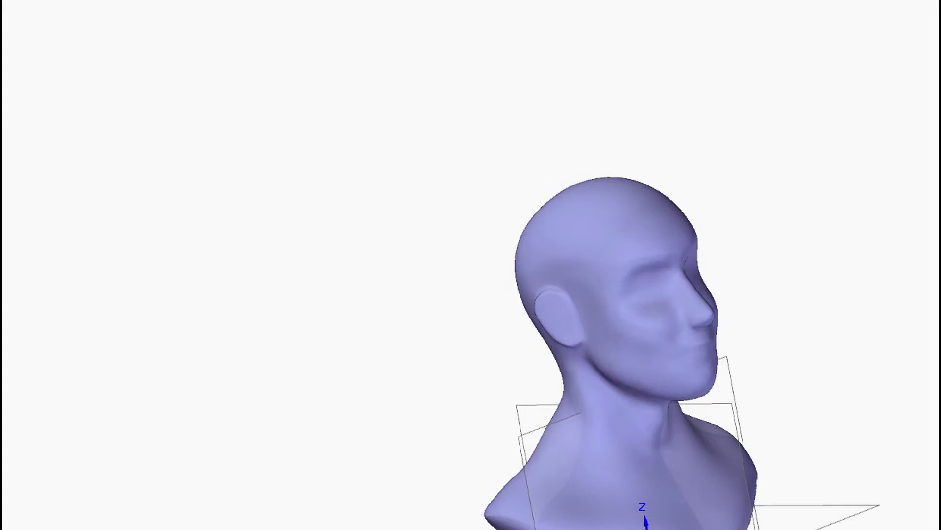
Step: Smooth the entire head bust mesh and check the softened facial features
scroll(275, 223, down, 4)
scroll(424, 261, up, 4)
middle_drag(425, 265, 496, 283)
scroll(466, 265, up, 3)
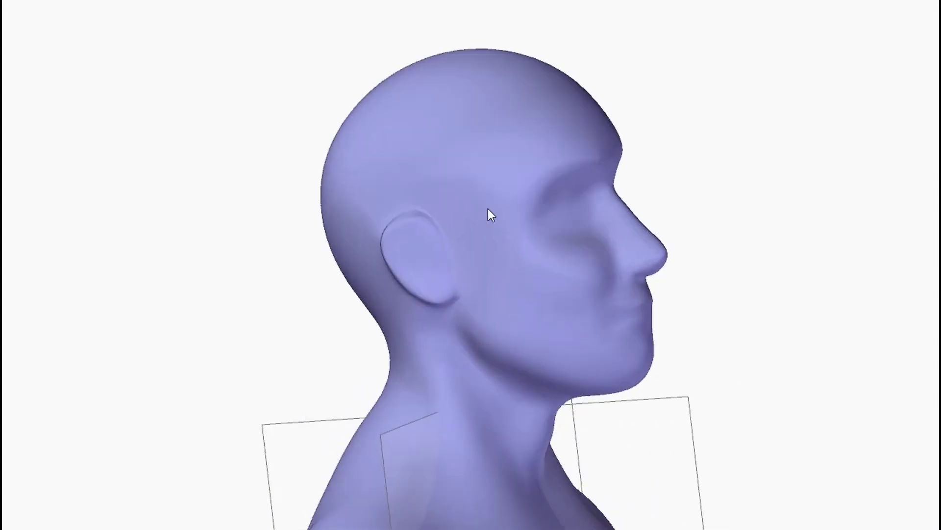
click(487, 209)
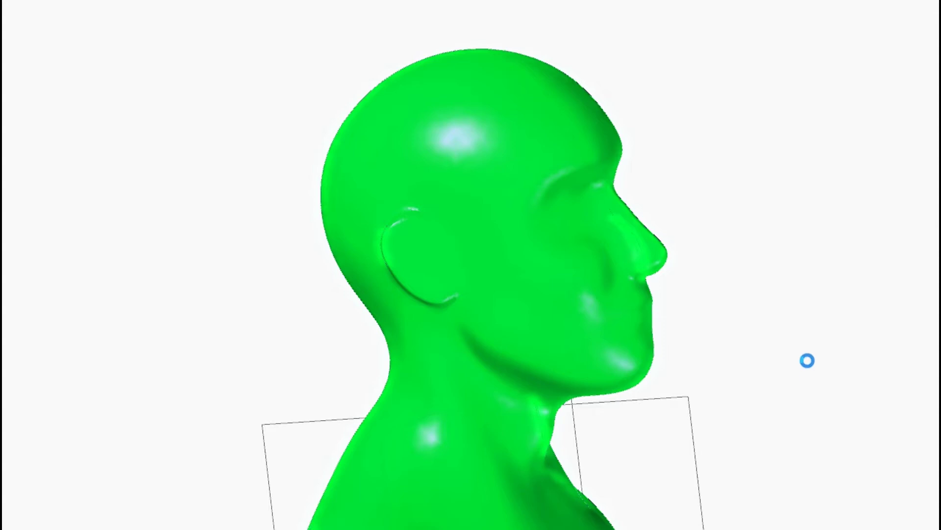
click(804, 354)
scroll(706, 316, up, 3)
middle_drag(701, 316, 742, 352)
scroll(714, 347, up, 2)
scroll(714, 353, down, 3)
right_drag(715, 353, 645, 341)
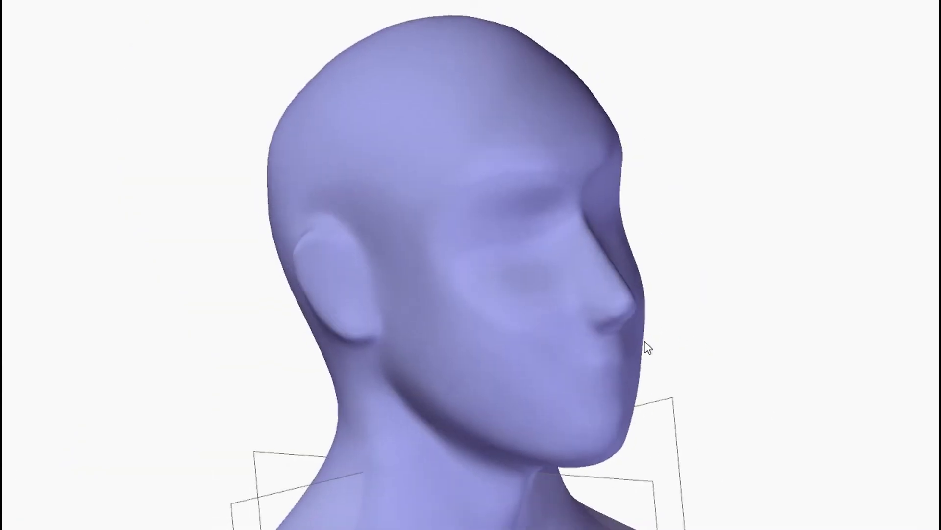
Step: Examine the smoothed bust mesh around the ear, nose, mouth and back of the head
scroll(605, 387, up, 3)
scroll(605, 386, up, 3)
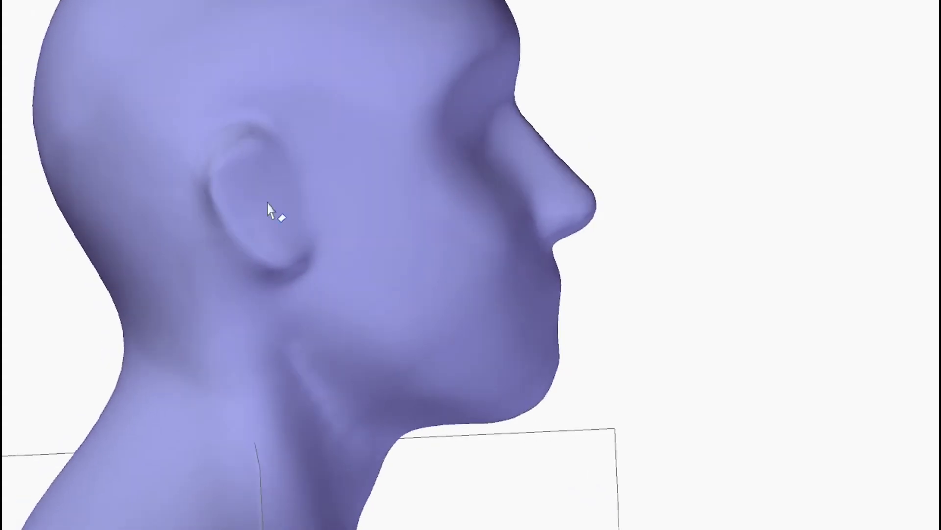
scroll(267, 201, up, 5)
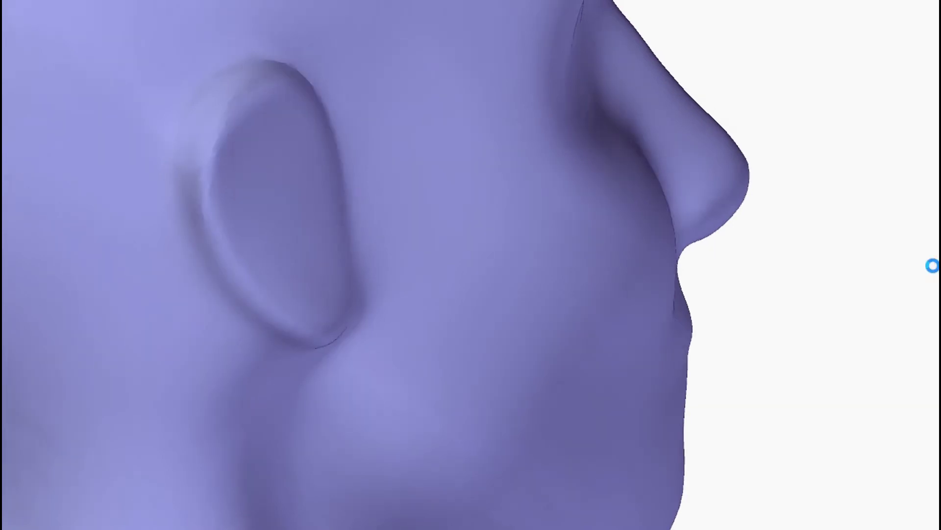
scroll(873, 285, down, 2)
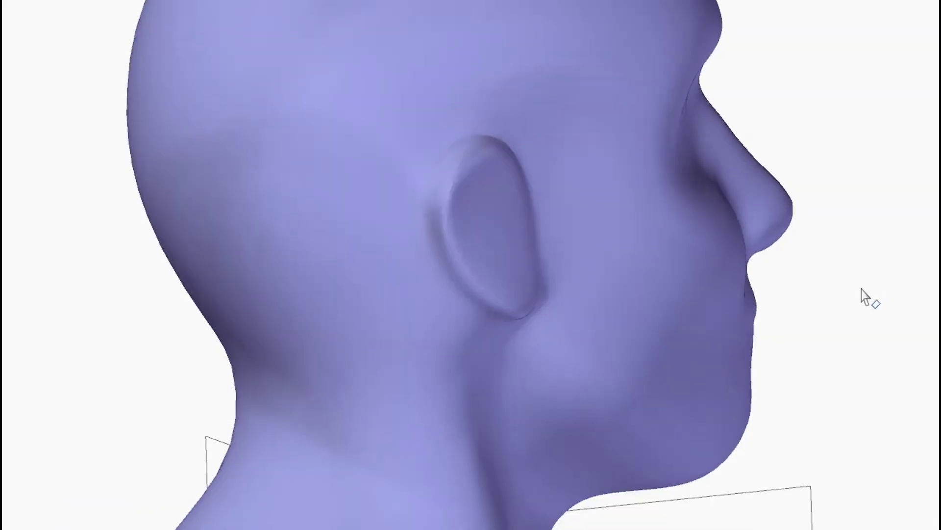
scroll(862, 290, down, 2)
middle_drag(459, 212, 221, 242)
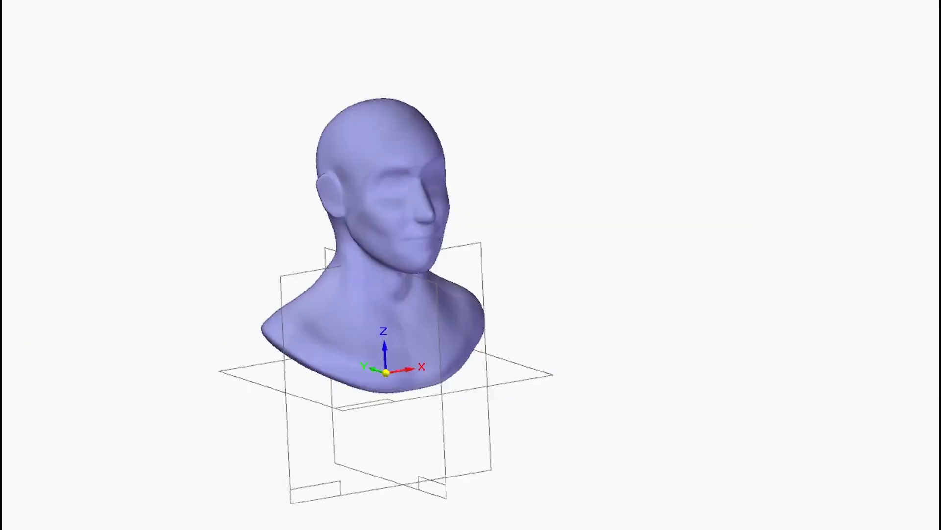
Step: Optimize the bust body, review the face and edge totals in the Optimization Report, and dismiss the geometry inspection dialog
scroll(99, 222, down, 3)
scroll(158, 181, up, 2)
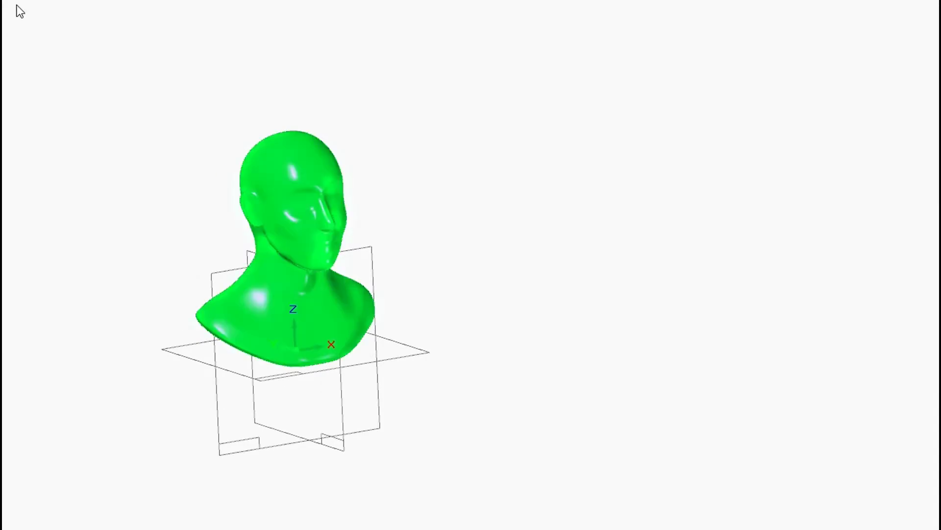
key(Return)
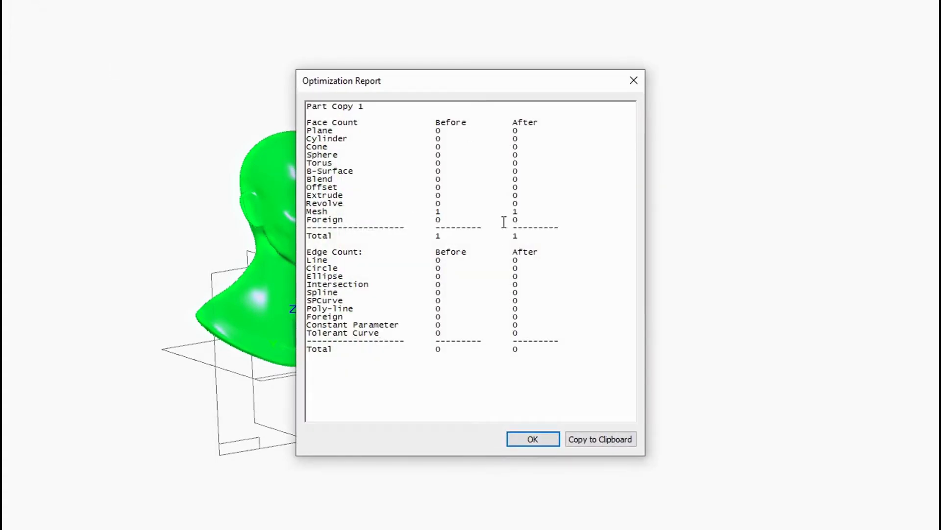
drag(435, 236, 522, 235)
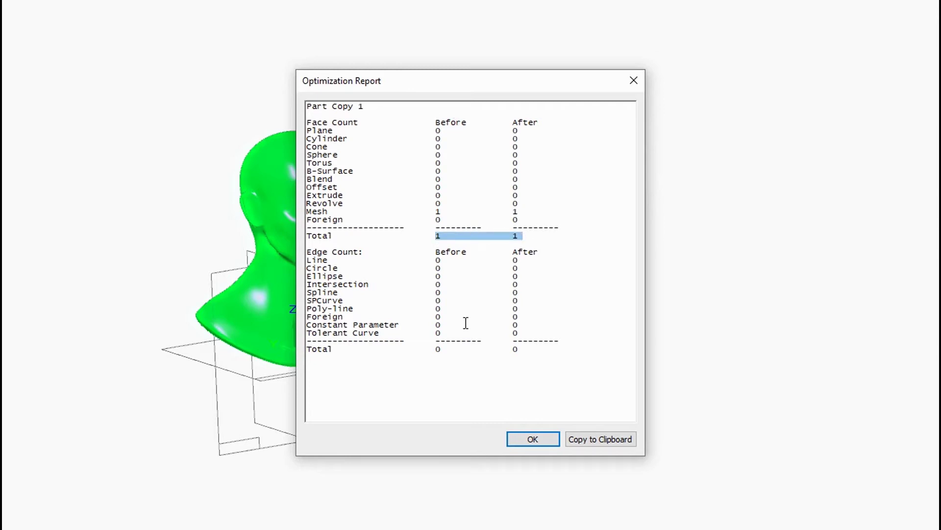
drag(433, 350, 523, 343)
click(542, 359)
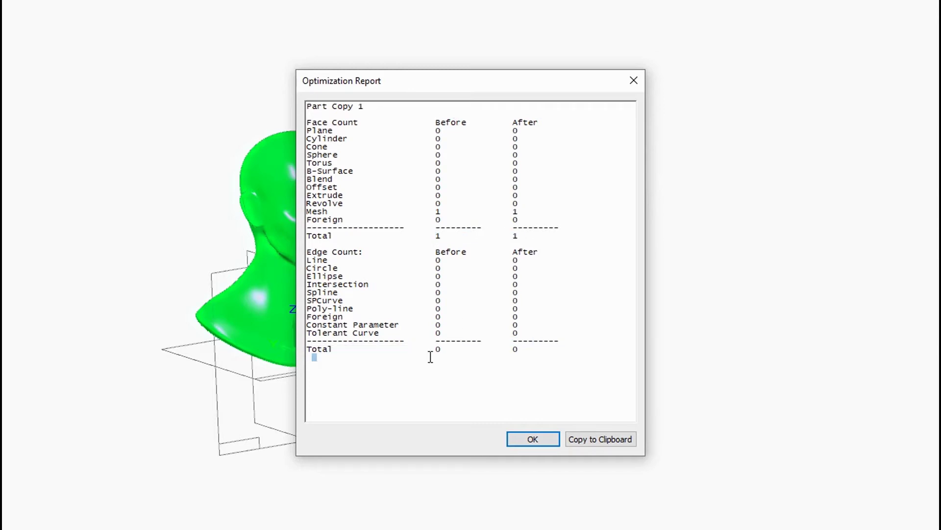
click(533, 440)
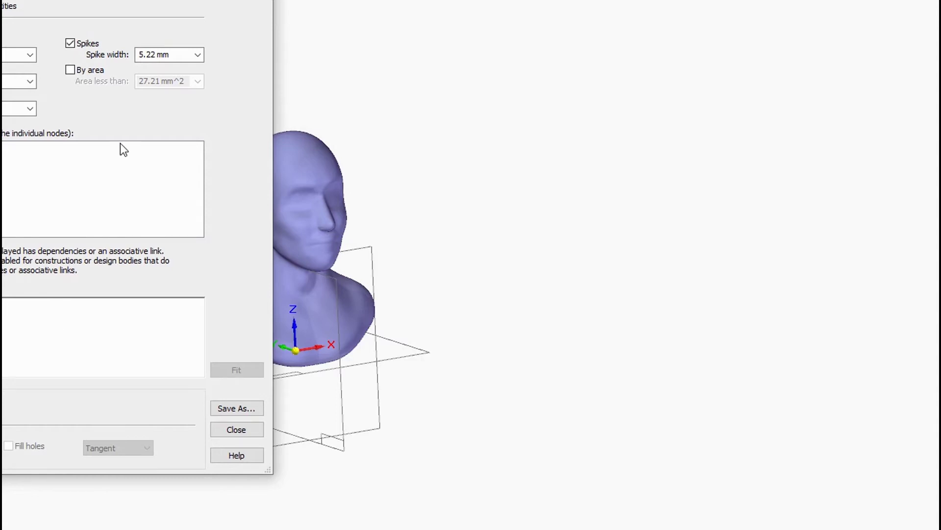
click(261, 1)
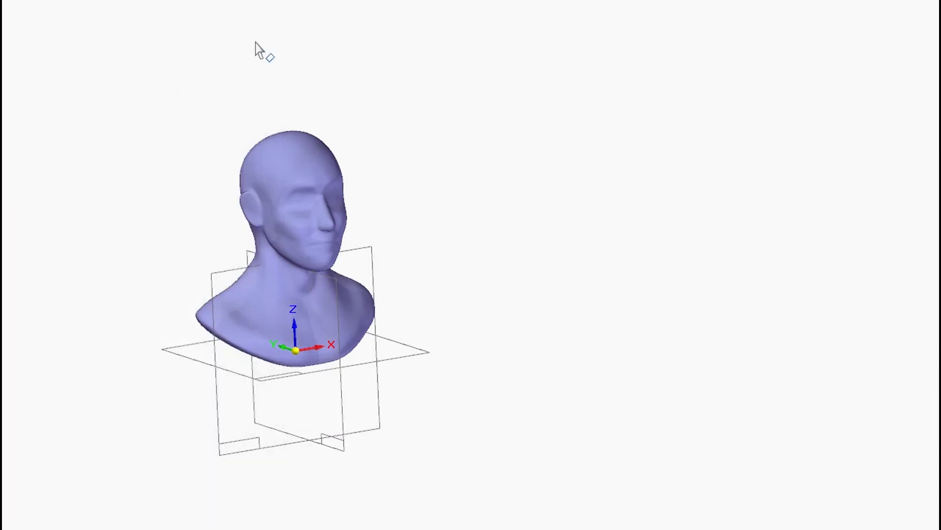
Step: Paint a facet selection across the side of the head, from the forehead over the ear to the back of the skull
scroll(225, 129, down, 2)
scroll(197, 130, up, 4)
middle_drag(198, 152, 198, 113)
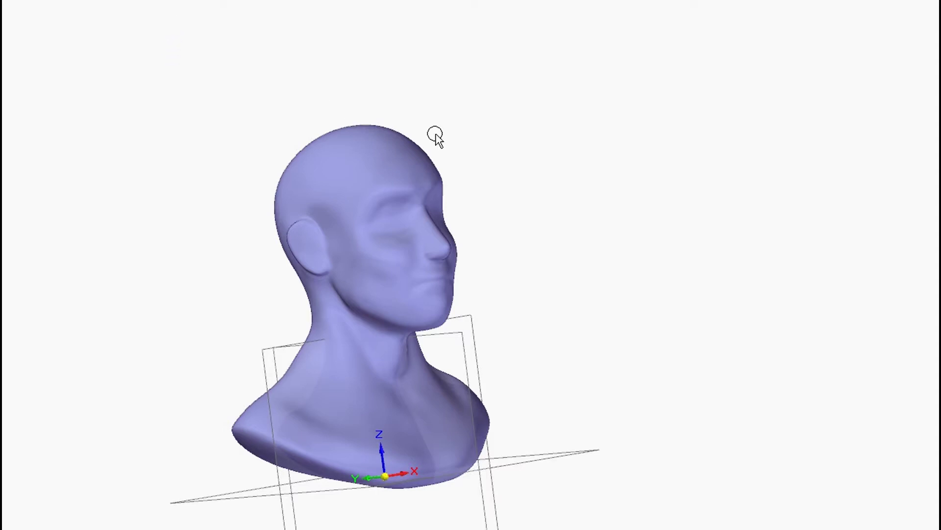
scroll(352, 117, down, 2)
scroll(369, 147, up, 3)
middle_drag(395, 119, 454, 132)
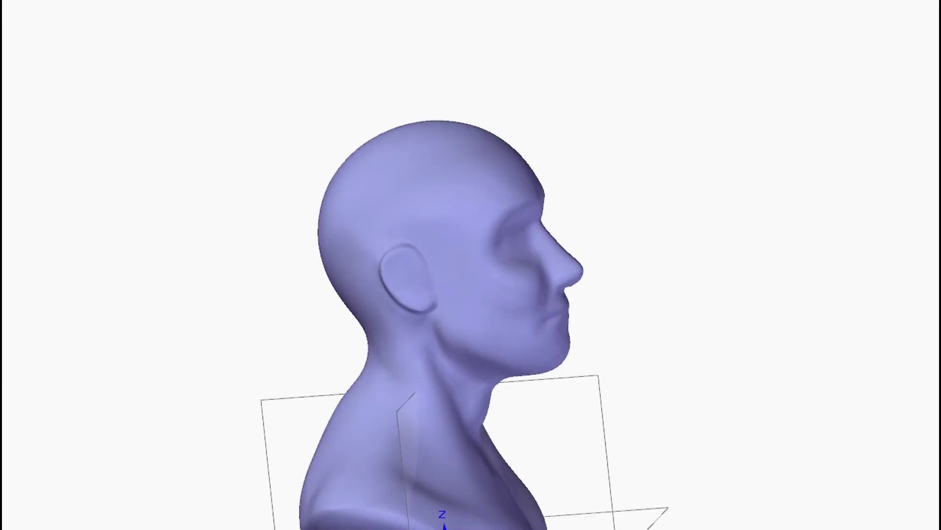
key(F8)
scroll(282, 329, down, 2)
scroll(230, 182, up, 1)
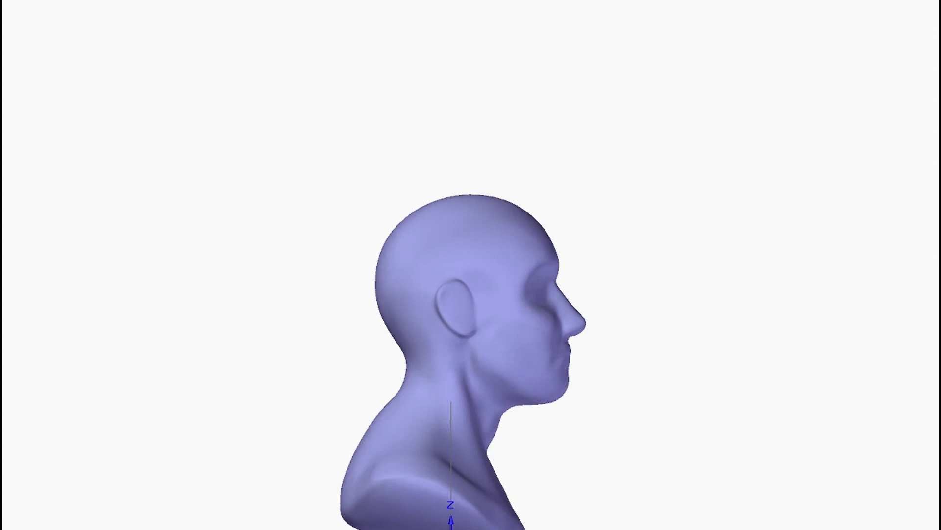
scroll(496, 252, up, 3)
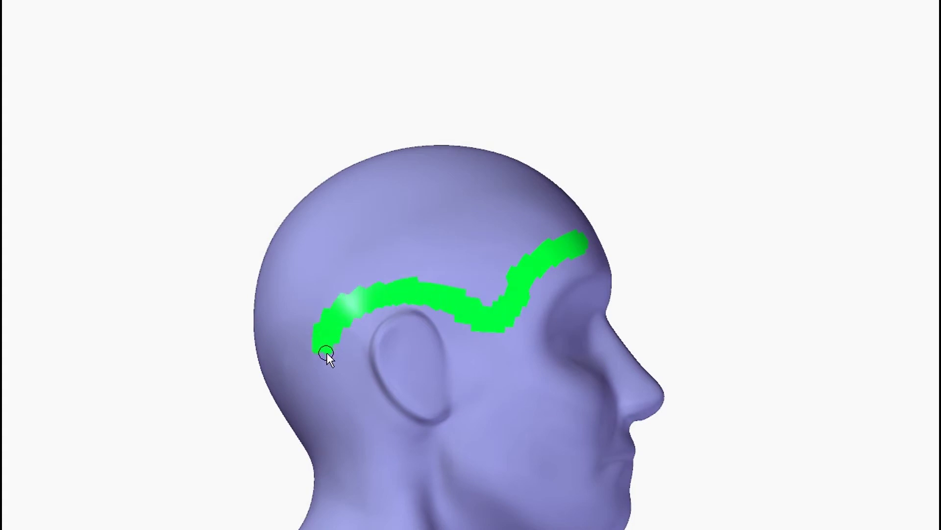
mouse_move(310, 337)
mouse_down()
mouse_move(281, 331)
mouse_move(306, 329)
mouse_up()
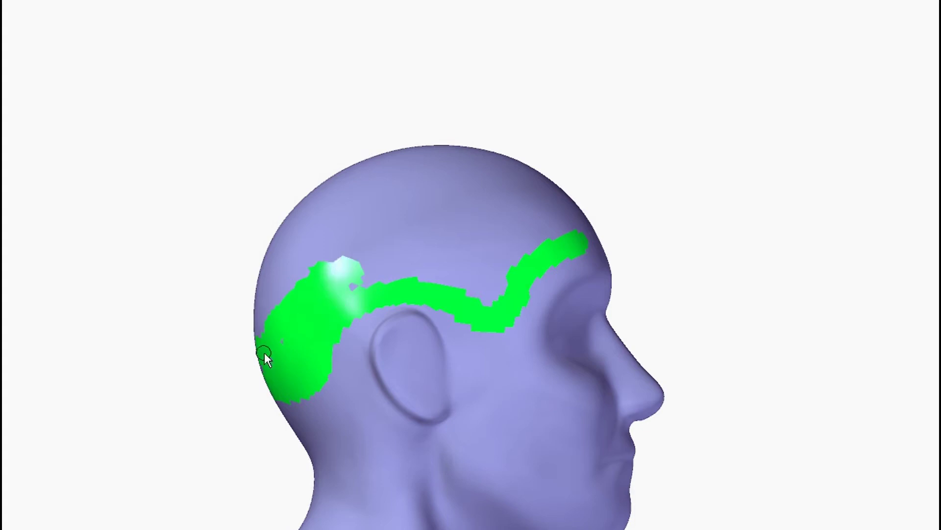
drag(392, 279, 439, 281)
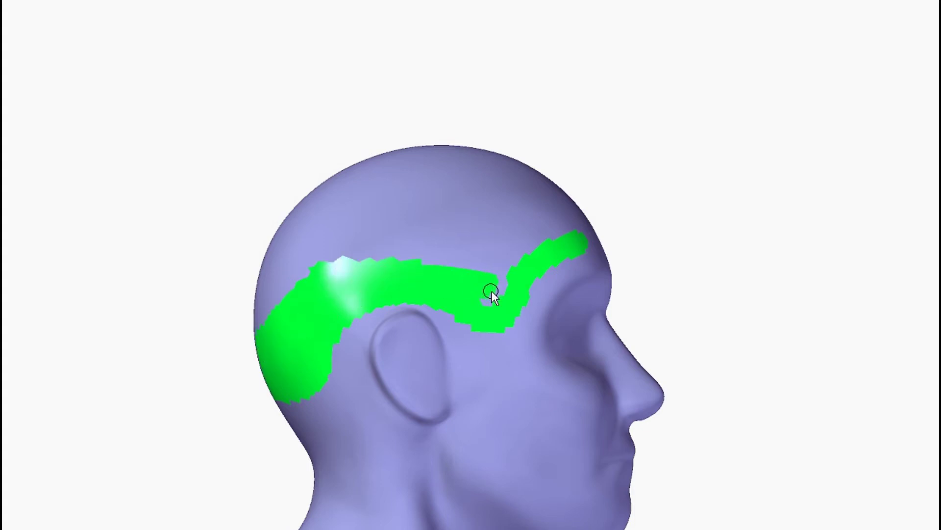
right_drag(558, 256, 496, 268)
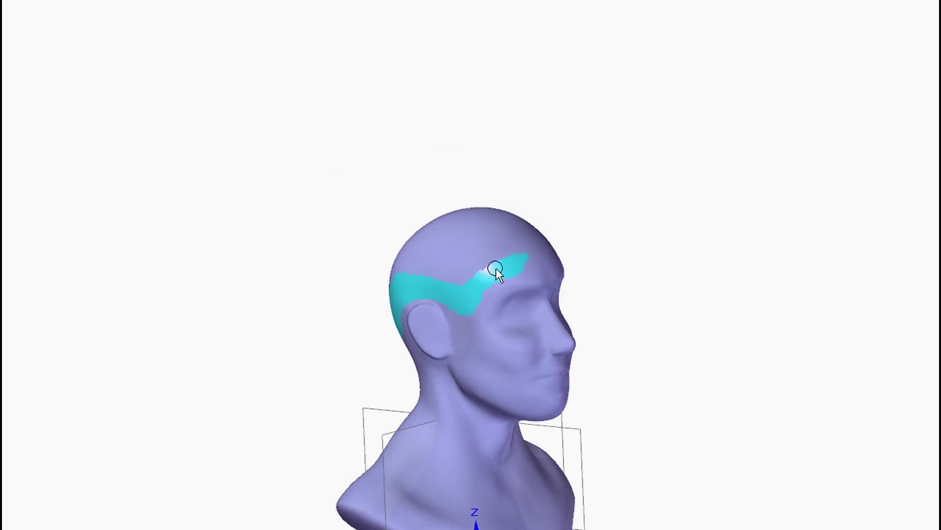
Step: Extend the painted facet selection upward to cover most of the side of the skull above the ear
scroll(500, 268, up, 5)
drag(532, 250, 454, 273)
scroll(455, 275, down, 3)
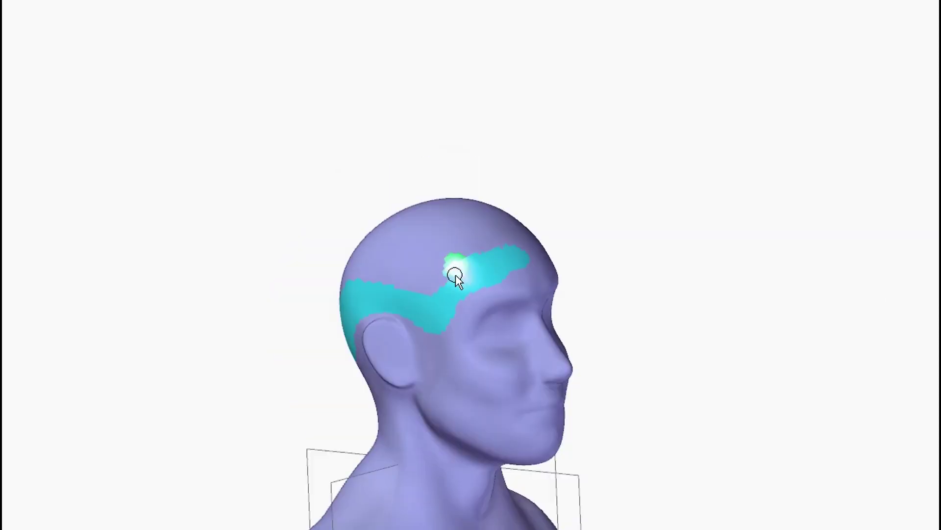
mouse_move(353, 287)
mouse_down()
mouse_move(446, 266)
mouse_move(364, 273)
mouse_move(450, 265)
mouse_up()
drag(369, 267, 369, 267)
mouse_move(369, 267)
right_down()
mouse_move(379, 256)
mouse_move(380, 273)
mouse_move(336, 292)
mouse_move(368, 276)
mouse_move(338, 278)
right_up()
drag(363, 263, 364, 263)
right_drag(353, 264, 388, 267)
scroll(580, 212, down, 2)
scroll(470, 236, up, 2)
drag(473, 230, 466, 250)
scroll(466, 251, up, 4)
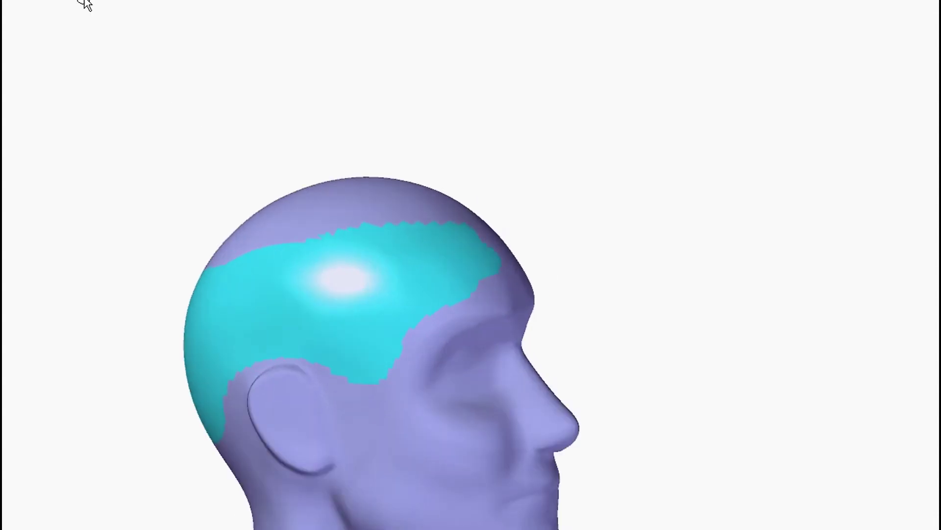
Step: Turn the painted facets into a separate region, fit a freeform surface to it, and inspect the surface around the head
click(85, 0)
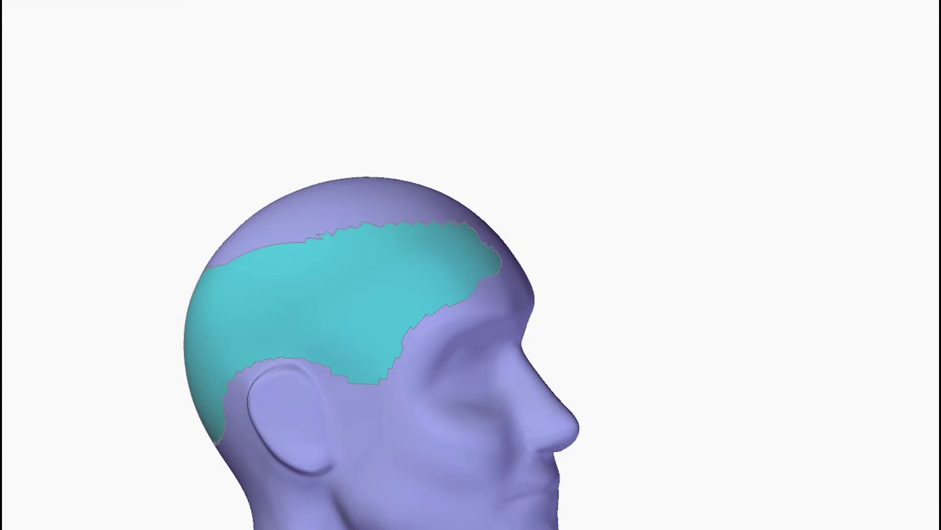
click(374, 309)
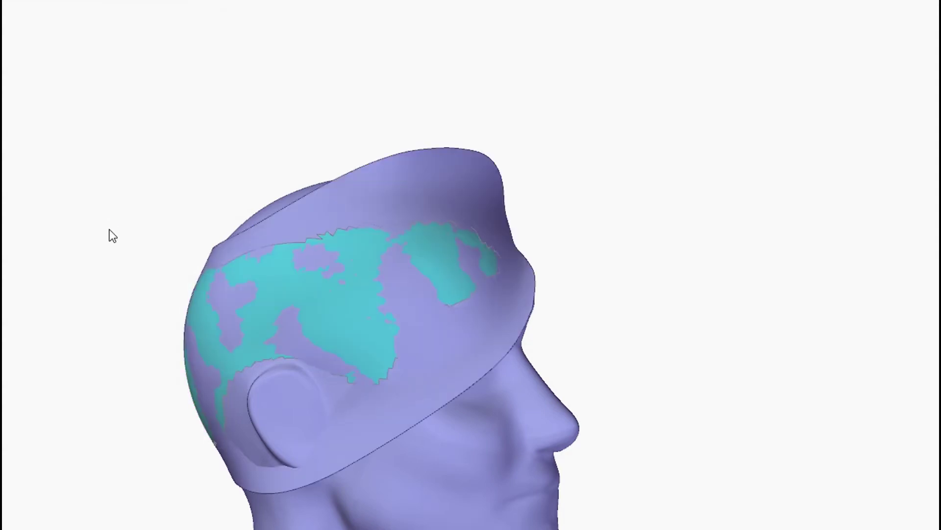
middle_drag(135, 219, 357, 254)
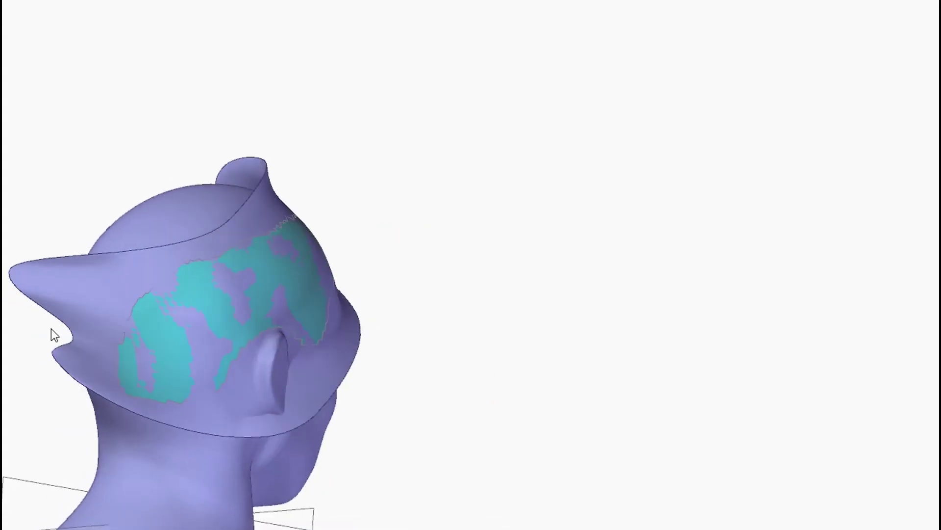
middle_drag(289, 184, 49, 181)
Step: Undo the fitted surface and the painted region on the side of the head
key(ctrl+z)
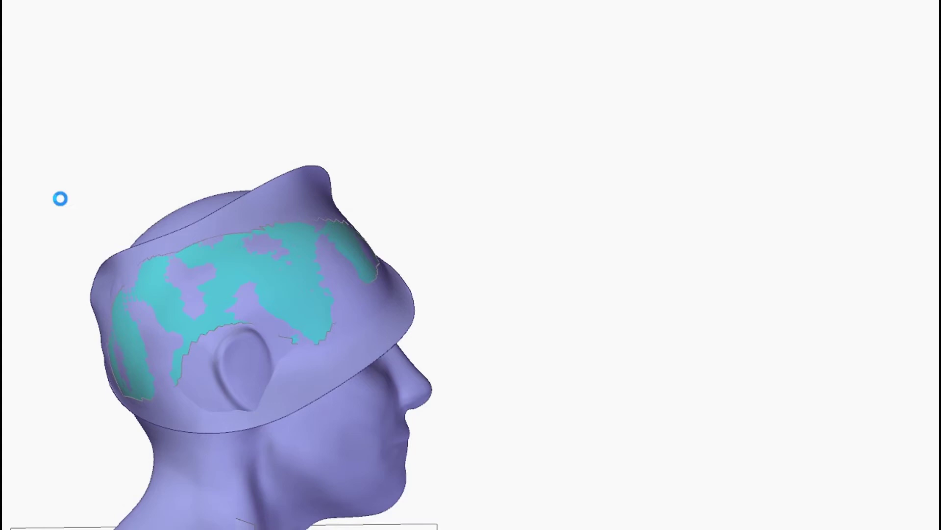
key(ctrl+z)
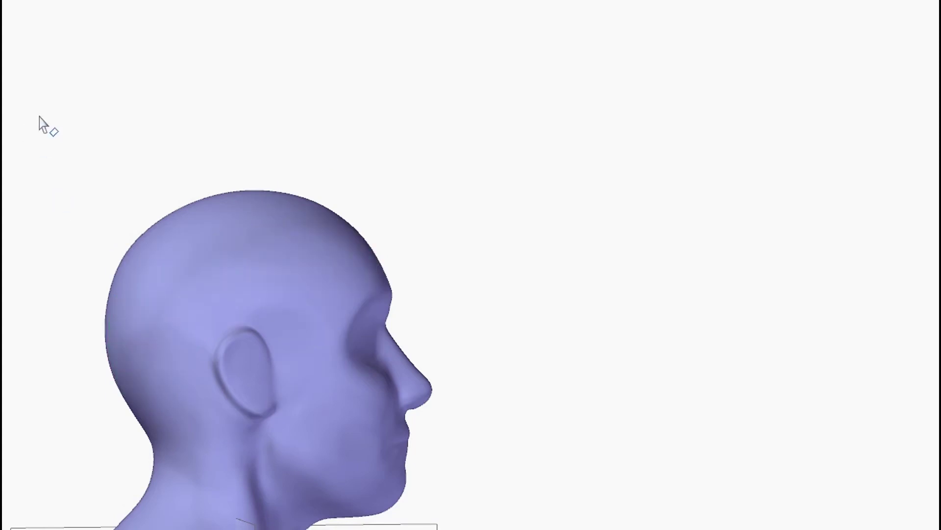
scroll(75, 128, down, 3)
scroll(75, 127, up, 3)
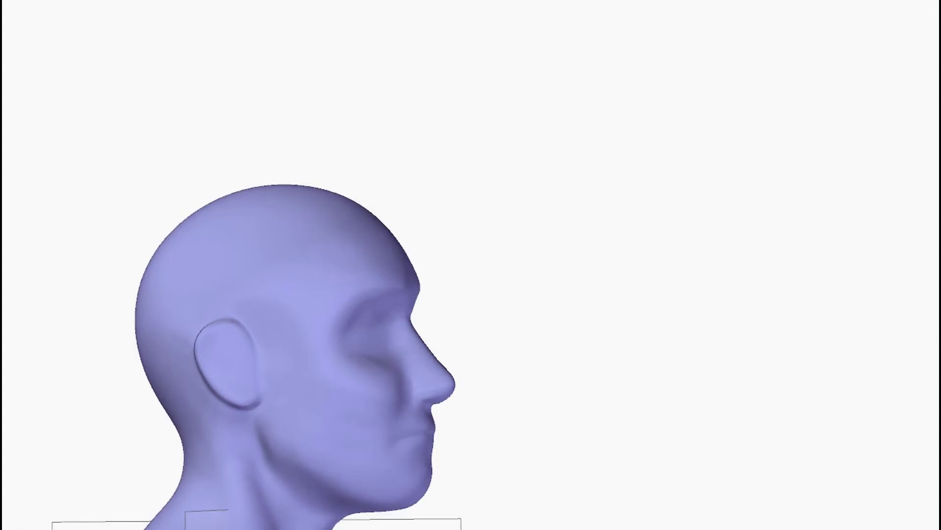
scroll(279, 245, down, 3)
scroll(157, 290, up, 1)
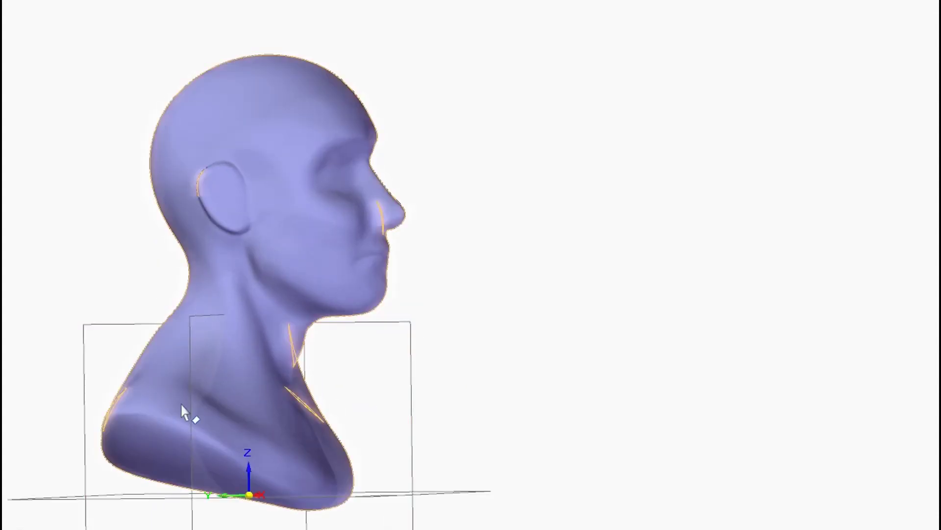
Step: Paint two small facet patches on the front of the chest and delete them to open holes in the mesh
scroll(448, 217, down, 1)
scroll(365, 218, up, 1)
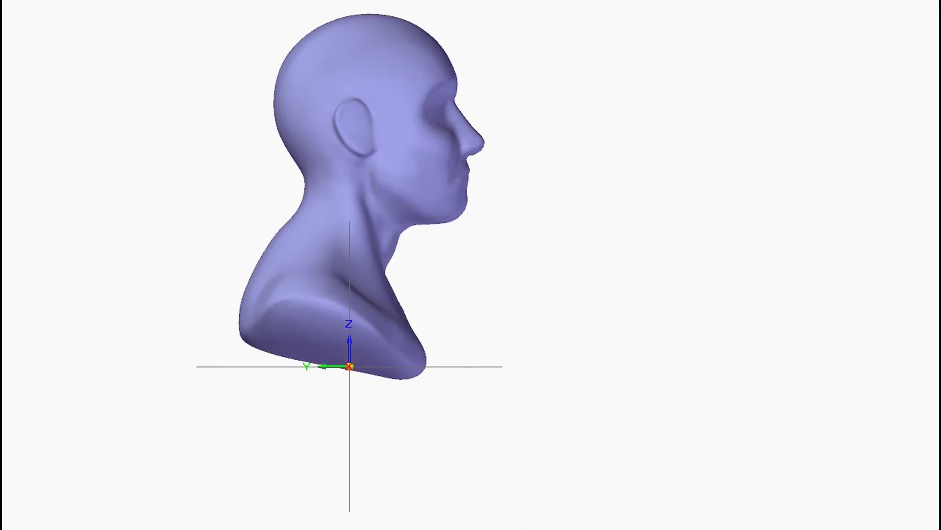
scroll(212, 178, up, 2)
right_drag(212, 179, 129, 238)
scroll(172, 217, down, 3)
scroll(286, 327, up, 4)
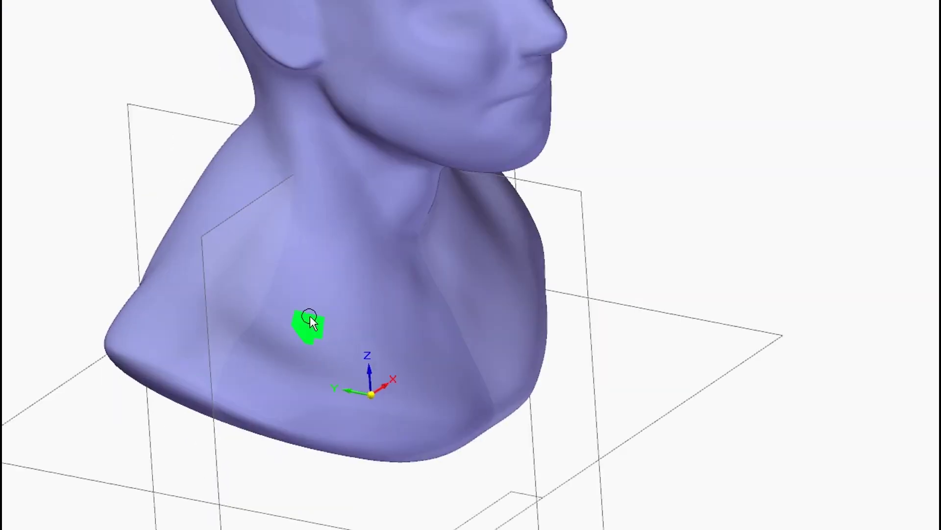
drag(410, 341, 429, 337)
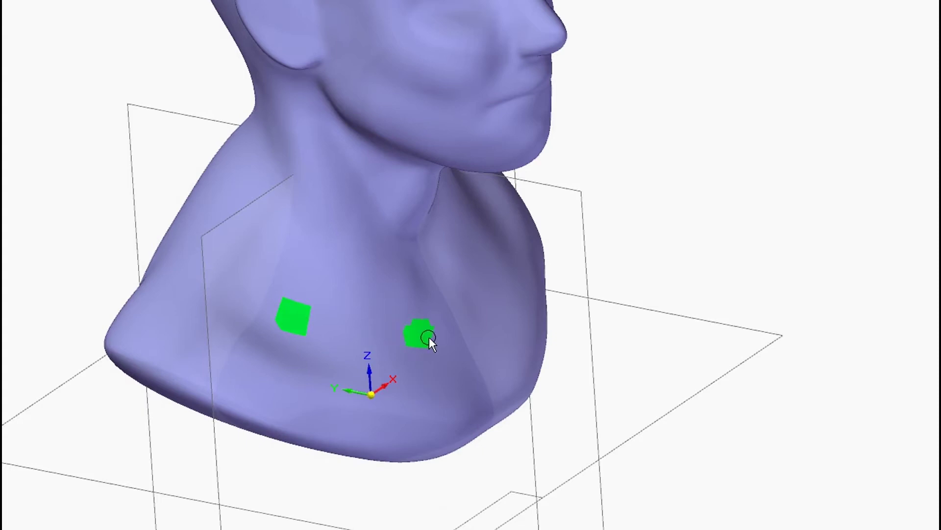
key(Delete)
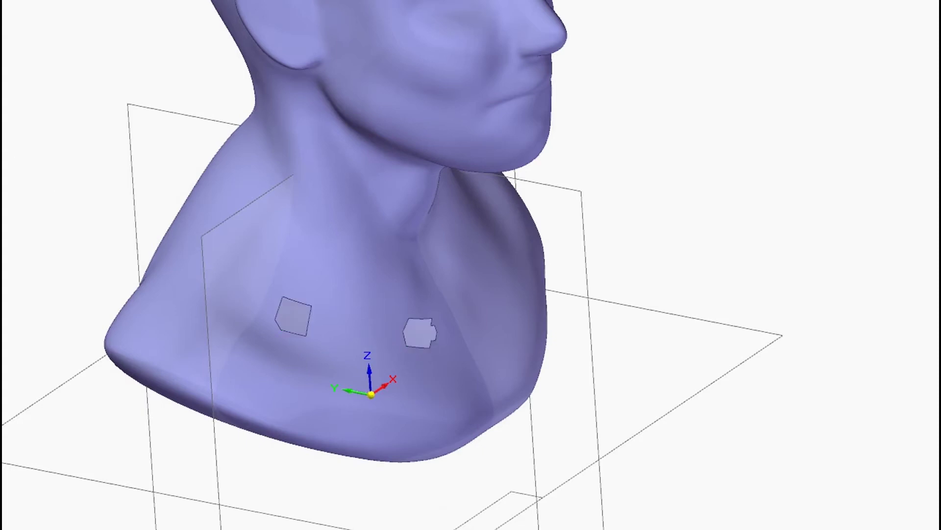
Step: Fill the two holes on the front of the chest by selecting the bust mesh and both hole boundaries
mouse_move(10, 90)
right_down()
mouse_move(122, 145)
mouse_move(67, 180)
mouse_move(103, 97)
mouse_move(92, 116)
right_up()
scroll(179, 269, down, 4)
click(192, 280)
click(101, 168)
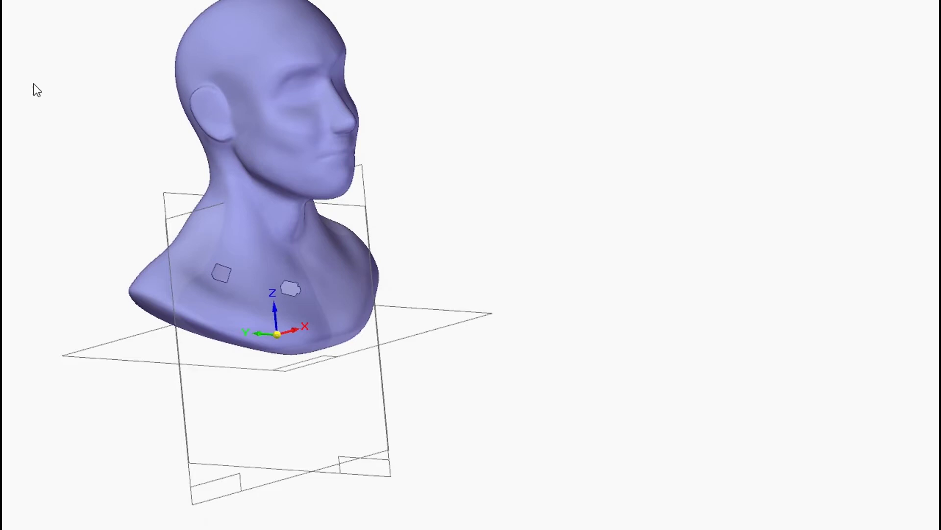
click(276, 73)
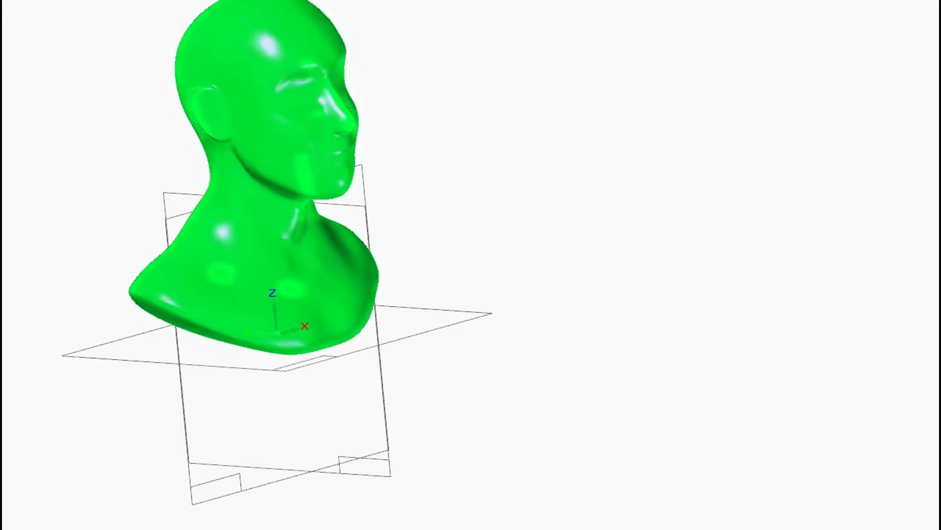
click(2, 109)
scroll(233, 272, up, 2)
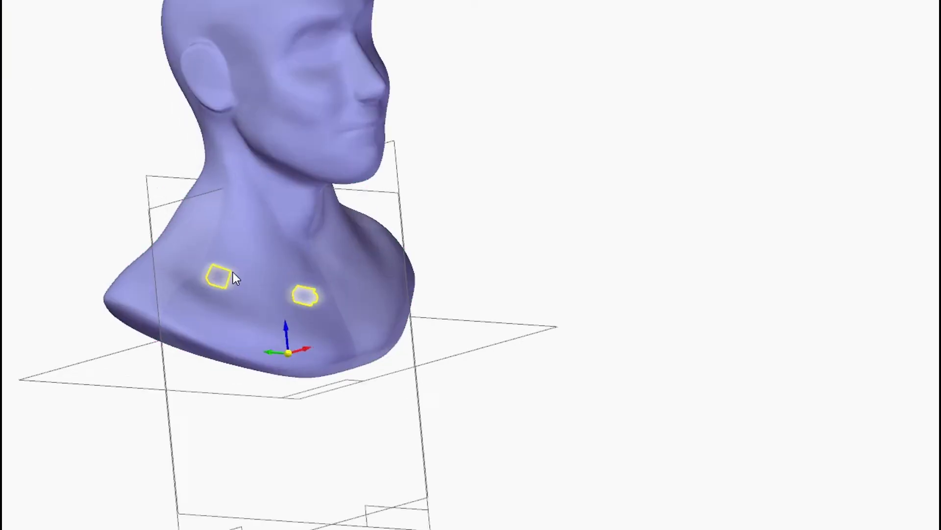
scroll(233, 277, up, 2)
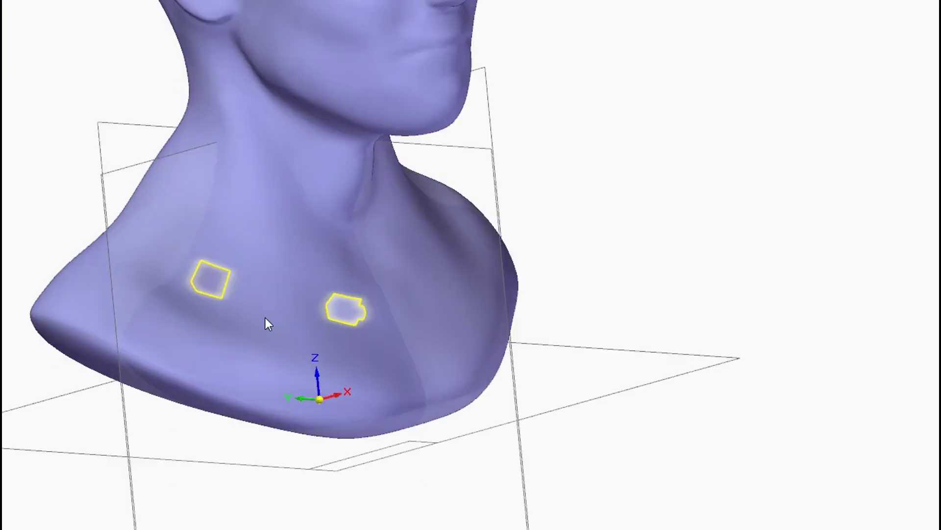
click(221, 296)
click(354, 325)
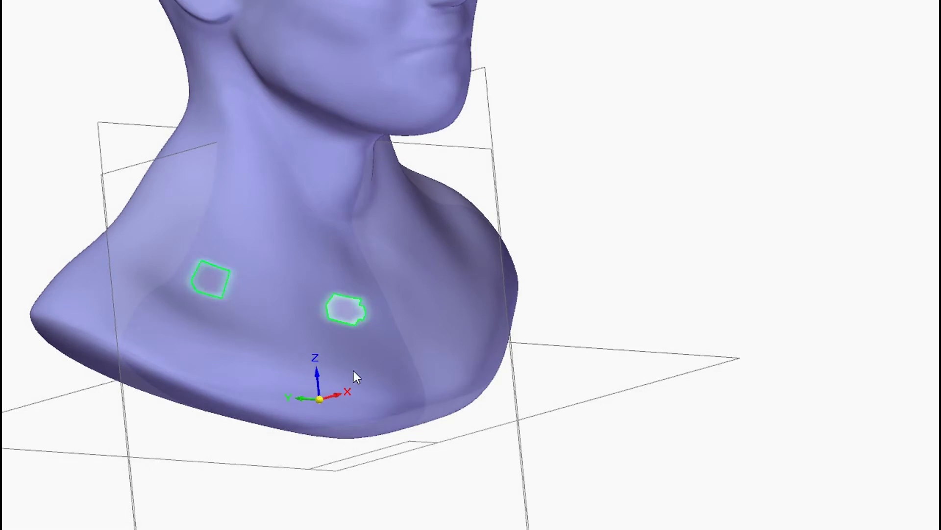
click(118, 1)
mouse_move(373, 321)
middle_down()
mouse_move(286, 282)
mouse_move(322, 296)
mouse_move(331, 313)
middle_up()
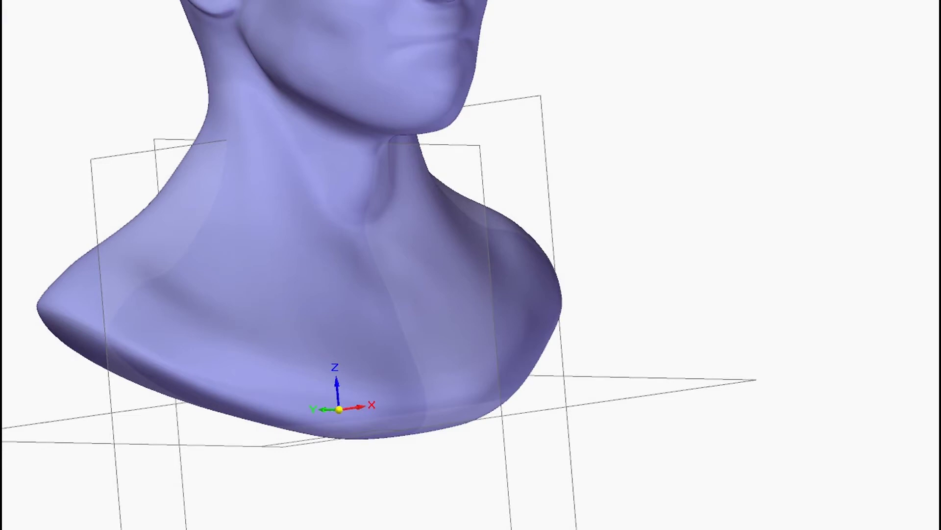
Step: Box-select all facets from the neck down in a side view, inspect the selection around the bust and clear it
scroll(195, 259, down, 3)
scroll(269, 99, up, 2)
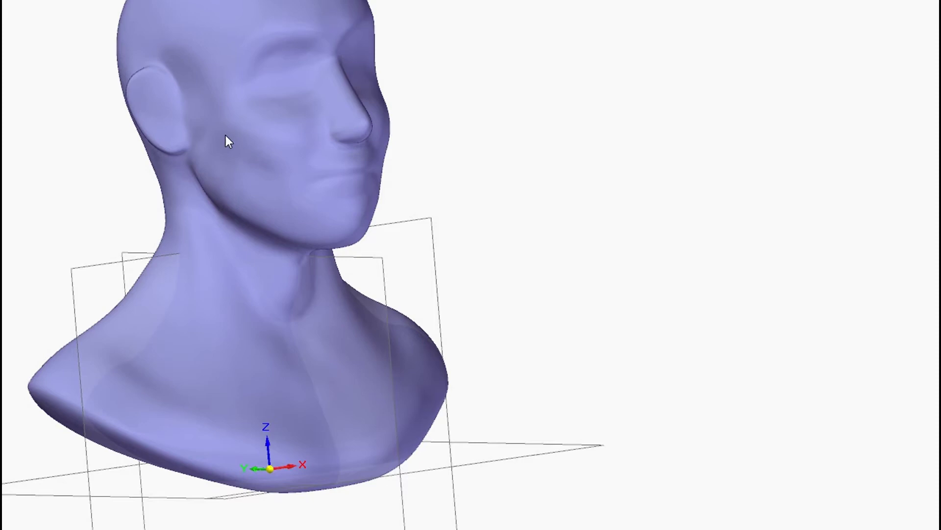
key(ctrl+l)
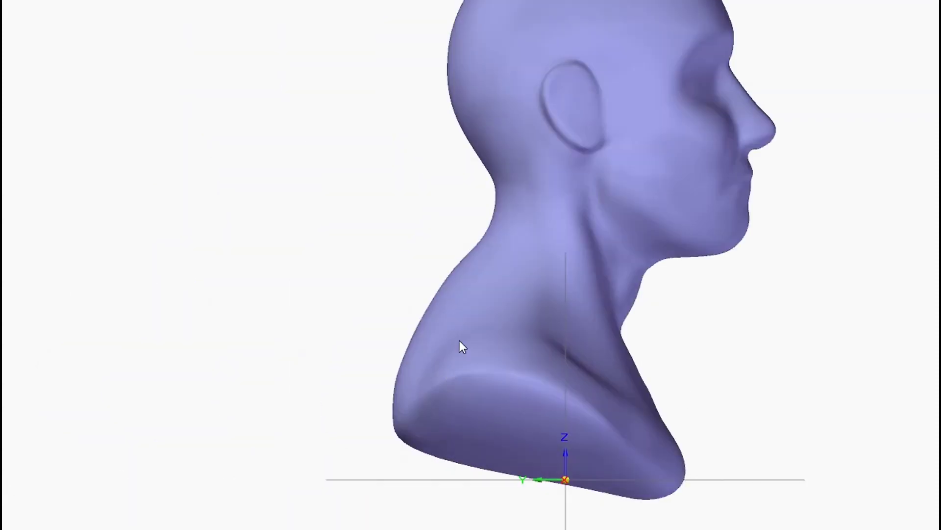
drag(289, 261, 855, 529)
middle_drag(728, 389, 460, 343)
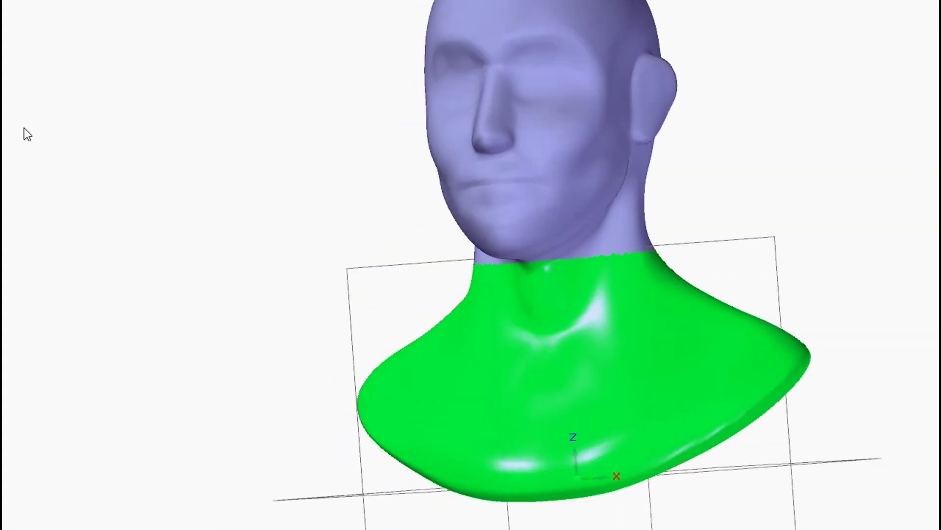
middle_drag(198, 259, 336, 242)
click(2, 50)
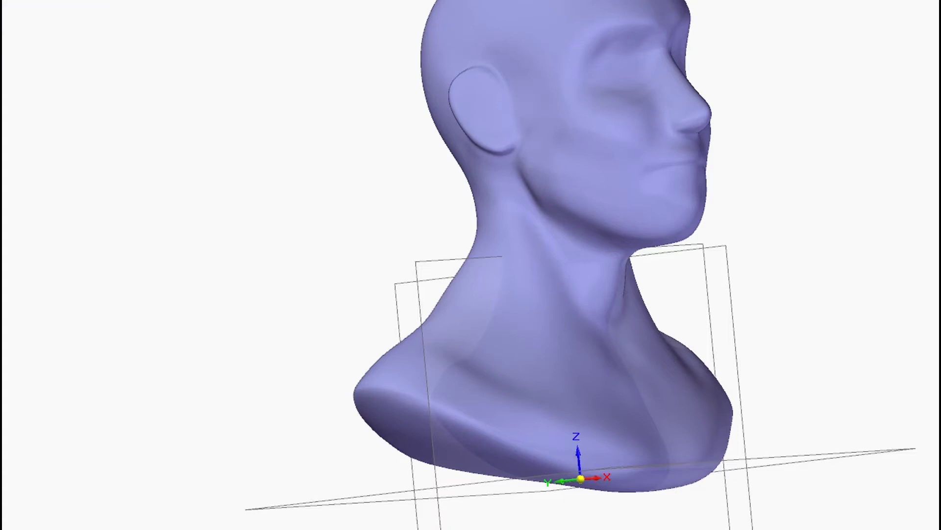
Step: Try box and brush facet selection on one half of the chest and shoulder, and clear the selection
middle_drag(821, 309, 420, 314)
drag(332, 292, 734, 529)
middle_drag(773, 431, 564, 454)
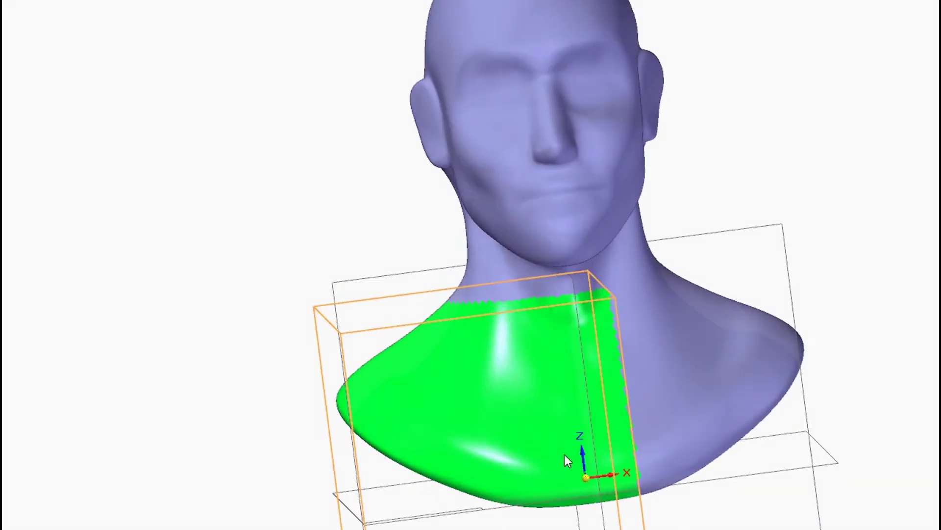
drag(699, 434, 413, 463)
drag(526, 443, 608, 416)
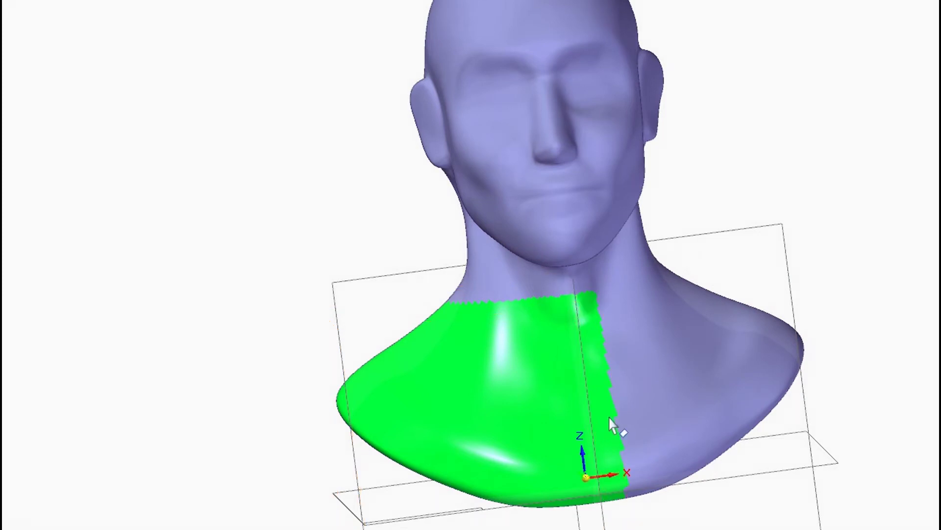
click(392, 275)
scroll(390, 271, down, 2)
scroll(387, 265, up, 2)
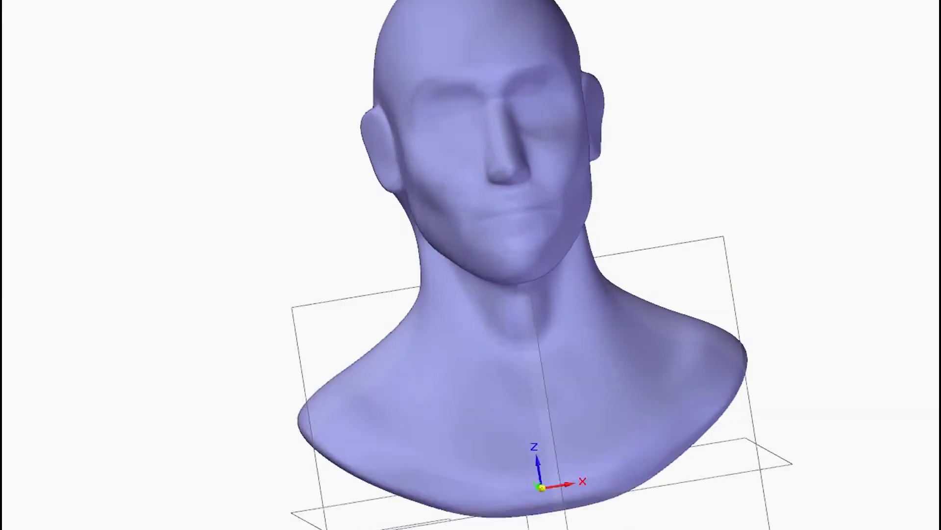
Step: Box-select all facets from the mouth level down through the neck and chest in a side view and delete them
scroll(231, 349, down, 2)
scroll(232, 350, up, 1)
middle_drag(232, 351, 302, 339)
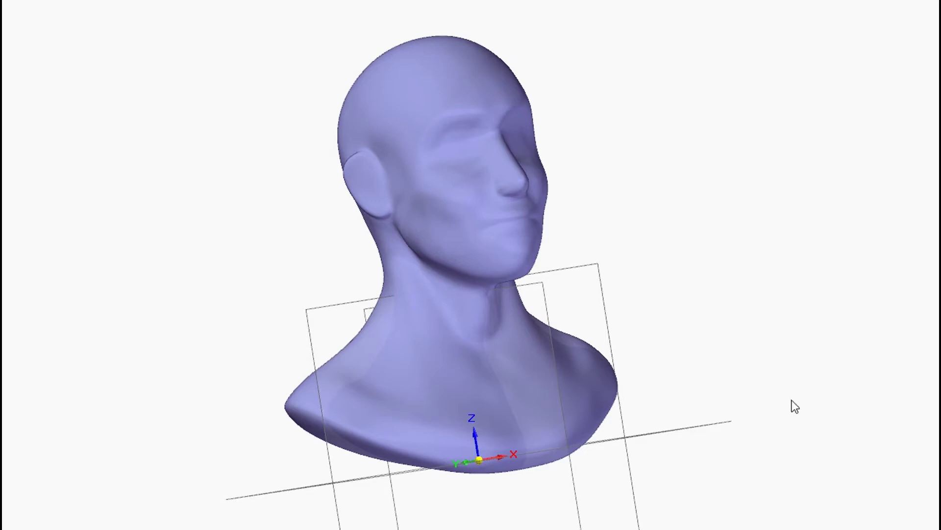
middle_drag(302, 338, 363, 338)
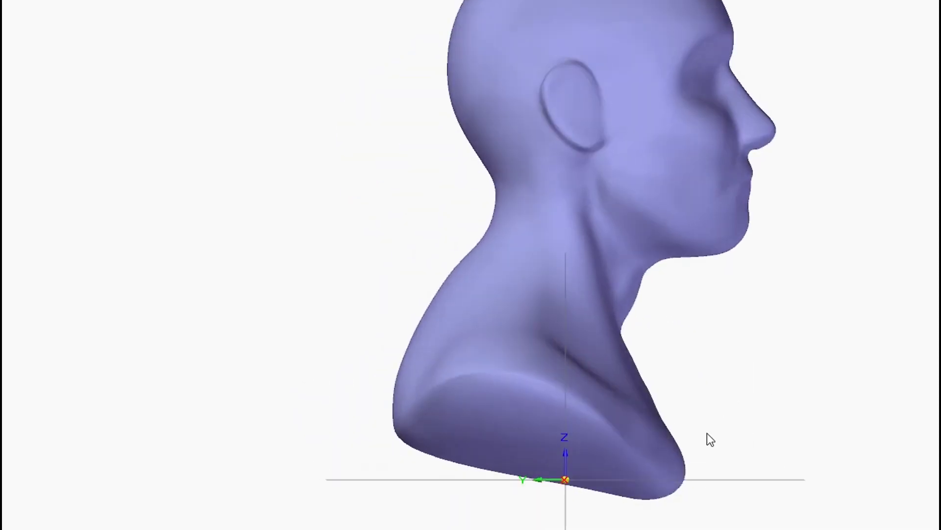
scroll(596, 432, down, 3)
drag(420, 297, 714, 495)
key(Delete)
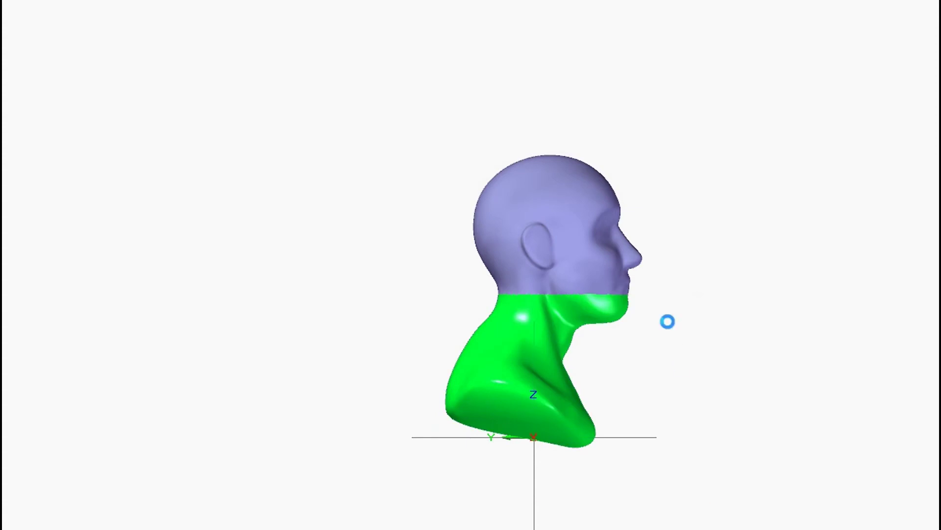
Step: Box-select and delete the remaining facets of the lower face, the nape, and the nose and eye area in the side view
scroll(517, 277, up, 5)
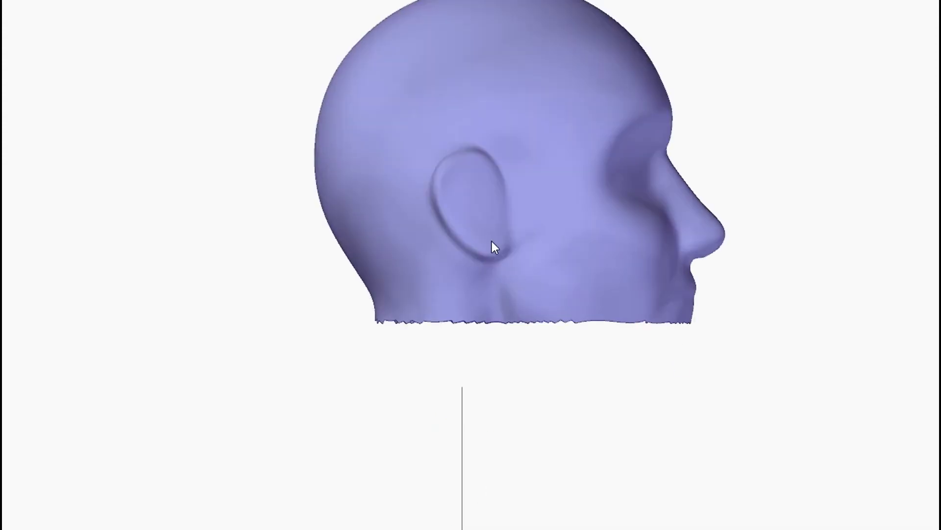
drag(490, 240, 799, 375)
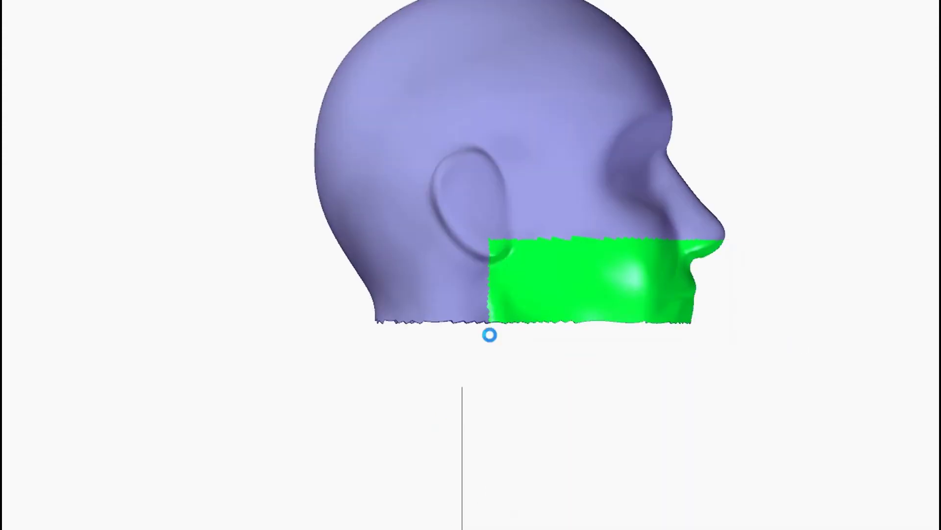
key(Delete)
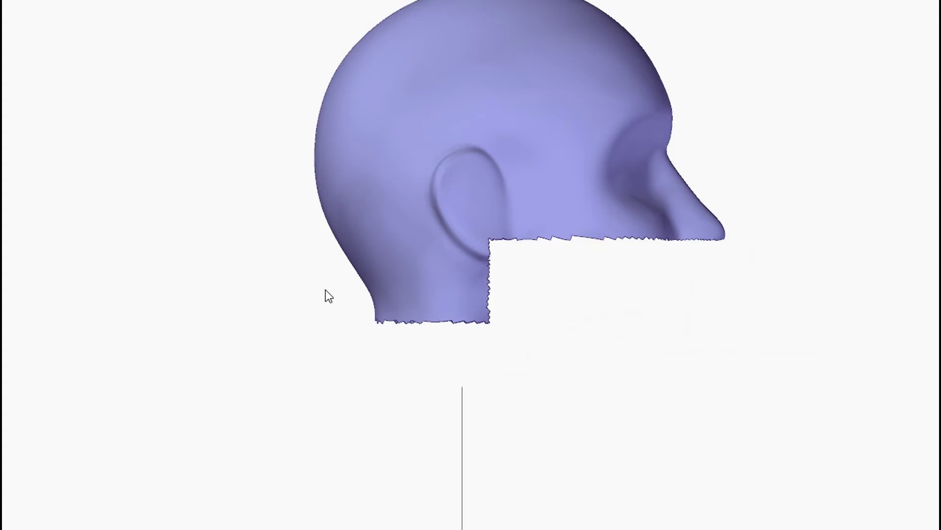
drag(319, 279, 569, 351)
key(Delete)
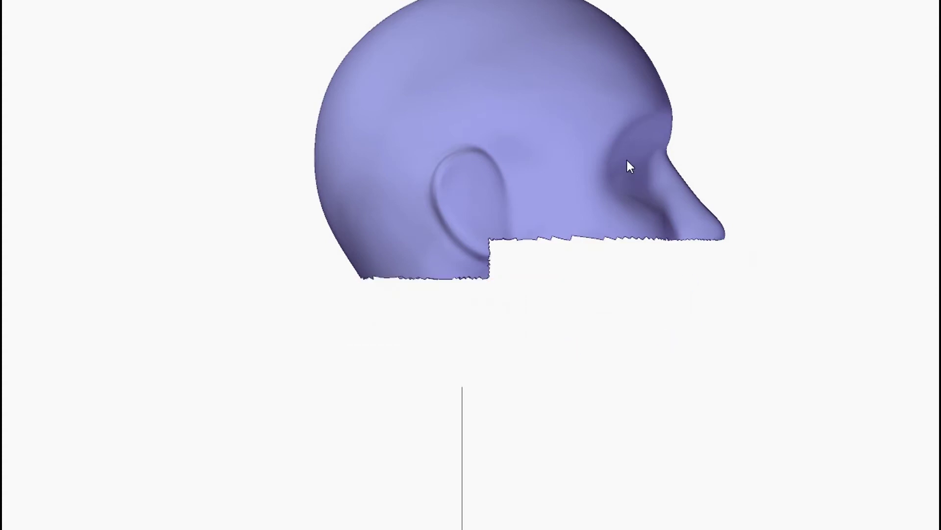
drag(614, 144, 809, 336)
key(Delete)
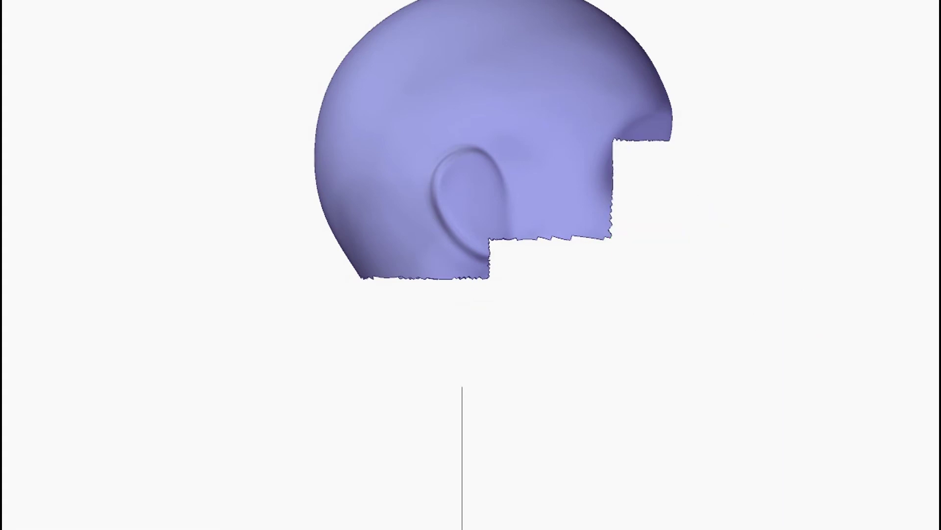
Step: Paint facets along the brow, around the ear and down to the nape, and remove the facets below to leave a skull cap
scroll(650, 185, up, 2)
scroll(670, 182, down, 3)
scroll(664, 120, up, 3)
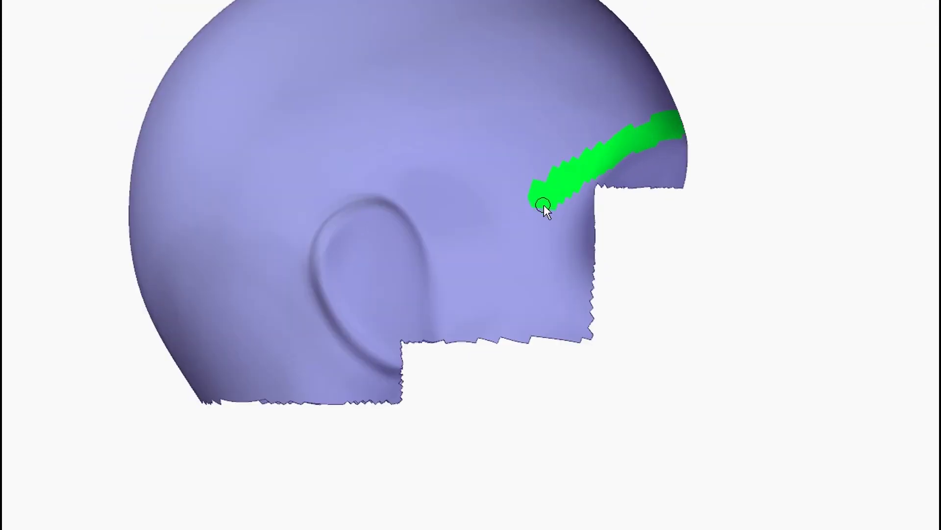
drag(431, 209, 400, 202)
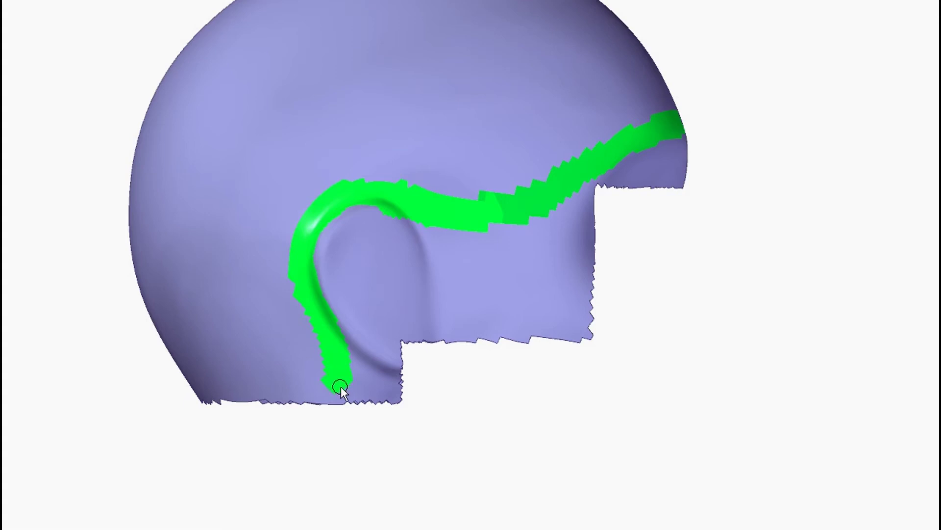
mouse_move(314, 407)
mouse_down()
mouse_move(305, 412)
mouse_move(398, 398)
mouse_move(362, 383)
mouse_up()
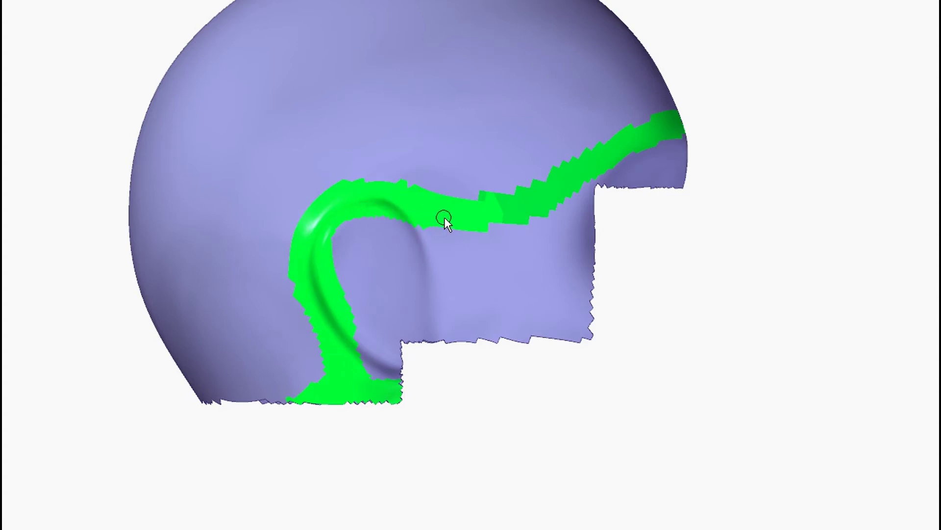
drag(444, 216, 430, 221)
click(540, 141)
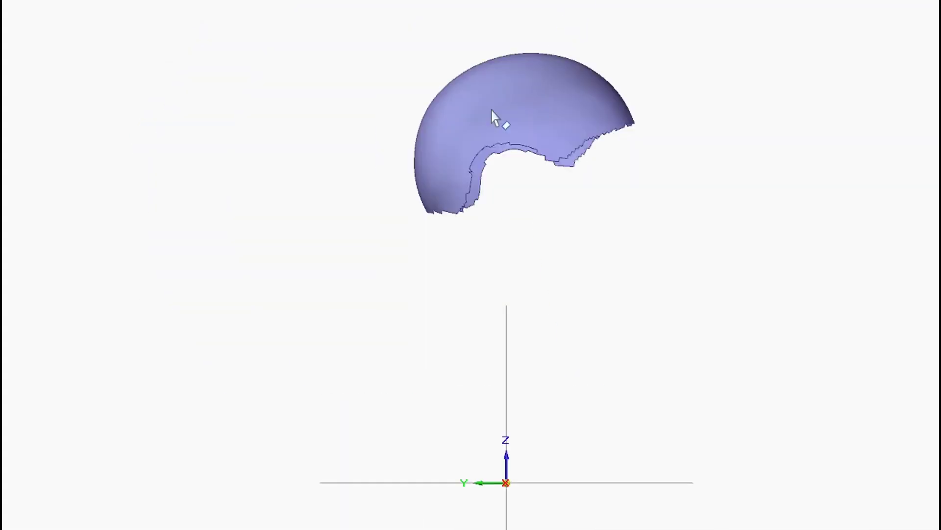
Step: Select the skull-cap mesh and fit a freeform surface to it
right_drag(496, 116, 652, 196)
scroll(701, 211, up, 3)
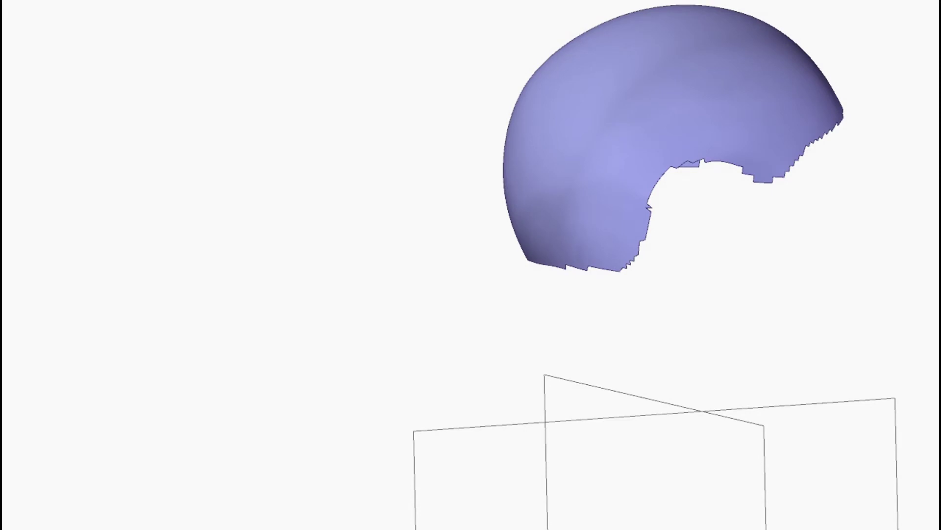
middle_drag(478, 186, 477, 142)
click(686, 117)
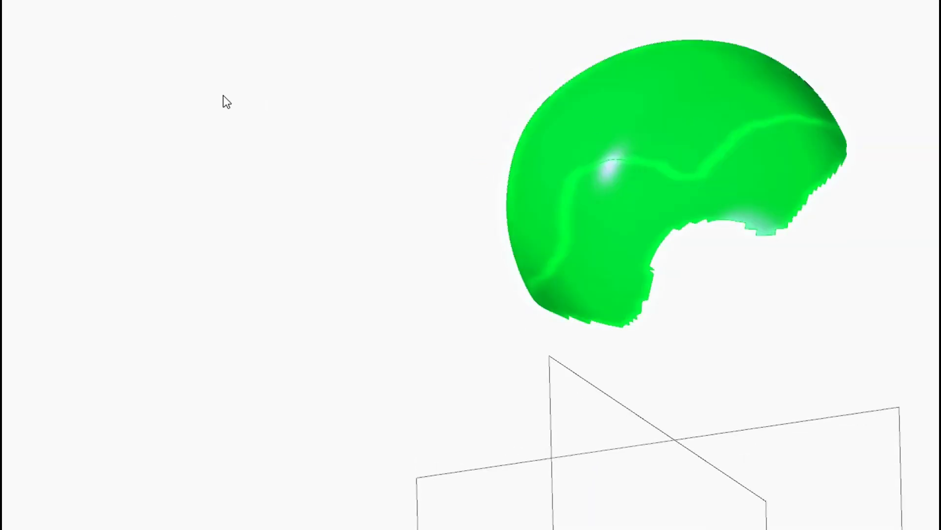
click(147, 1)
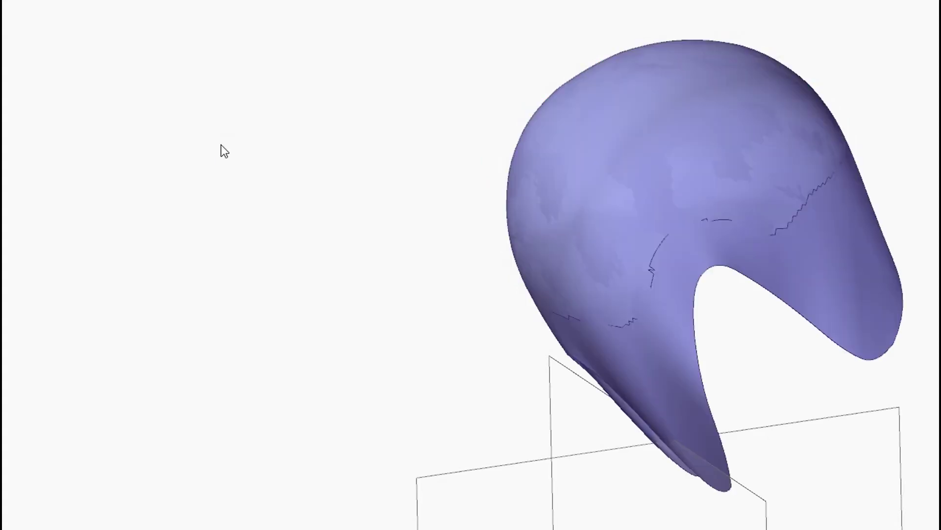
Step: Examine the fitted surface from several angles, comparing its overhanging lobes with the bare skull-cap mesh
shift+middle_drag(343, 126, 281, 144)
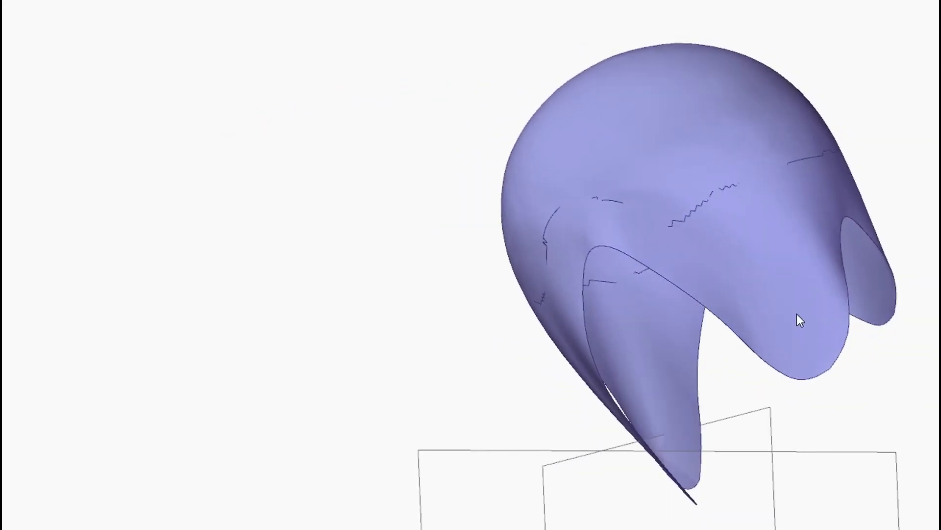
scroll(796, 314, down, 2)
scroll(792, 308, up, 4)
scroll(792, 366, down, 2)
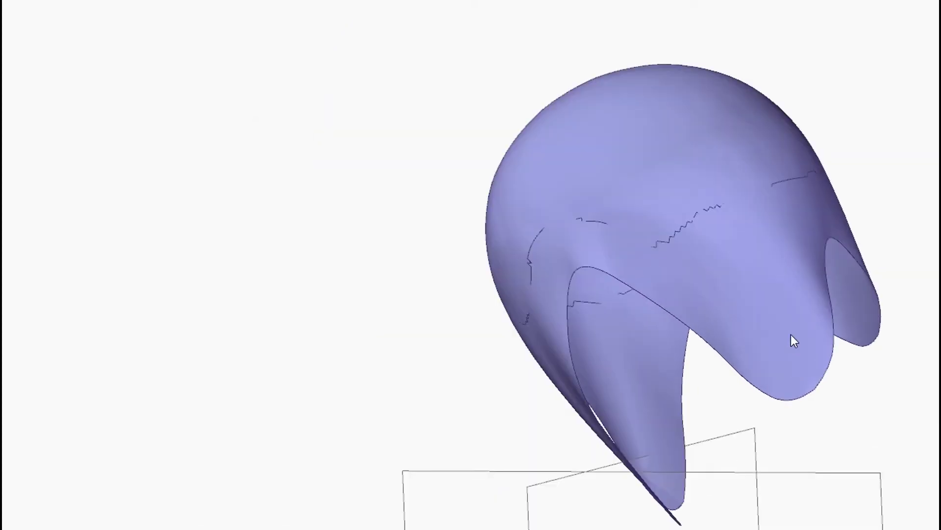
scroll(793, 331, up, 1)
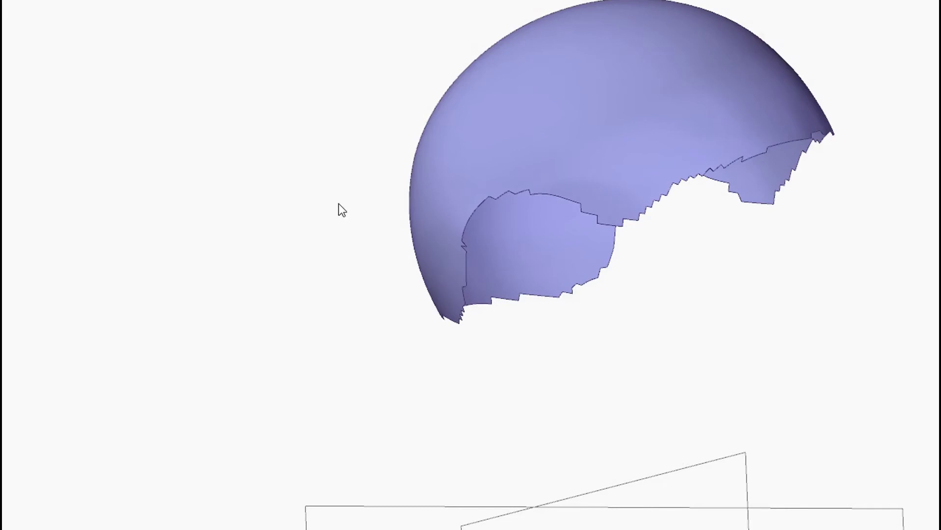
scroll(306, 220, down, 2)
scroll(515, 174, up, 2)
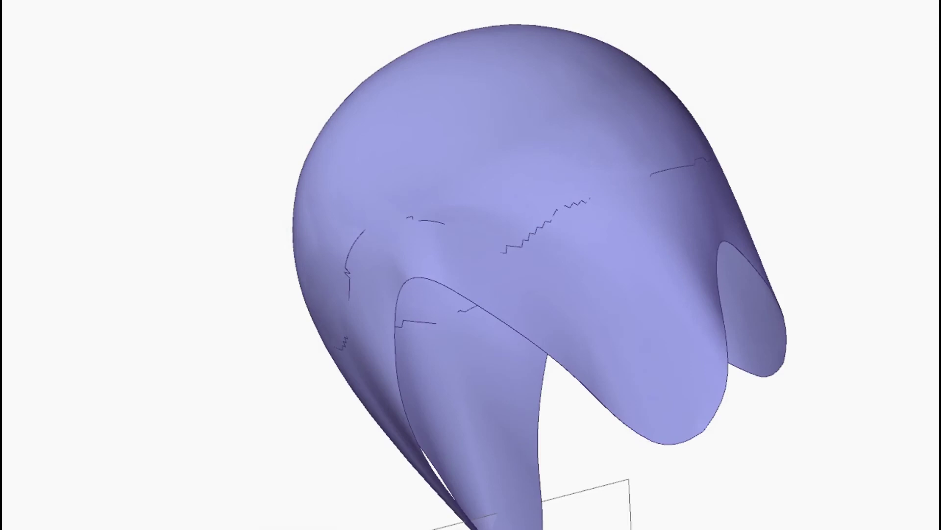
middle_drag(684, 341, 720, 357)
scroll(662, 375, down, 2)
scroll(664, 376, up, 2)
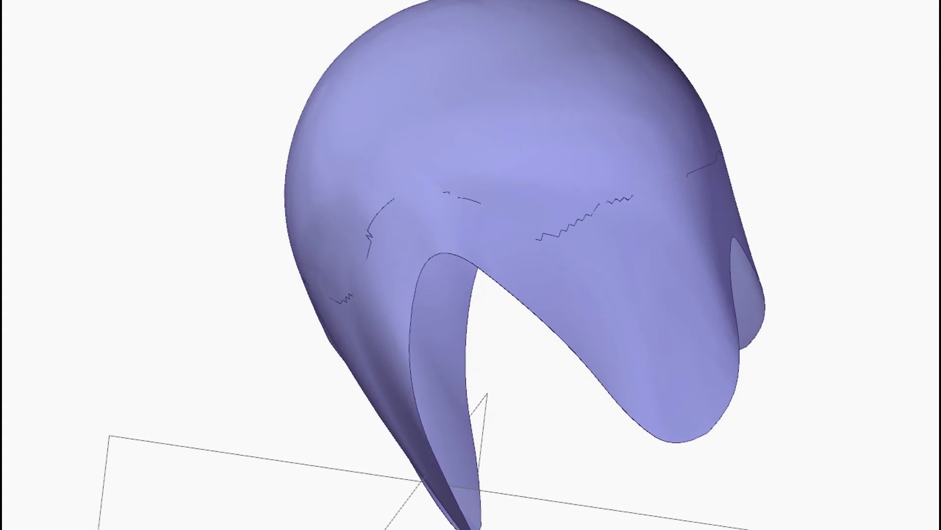
scroll(54, 61, down, 3)
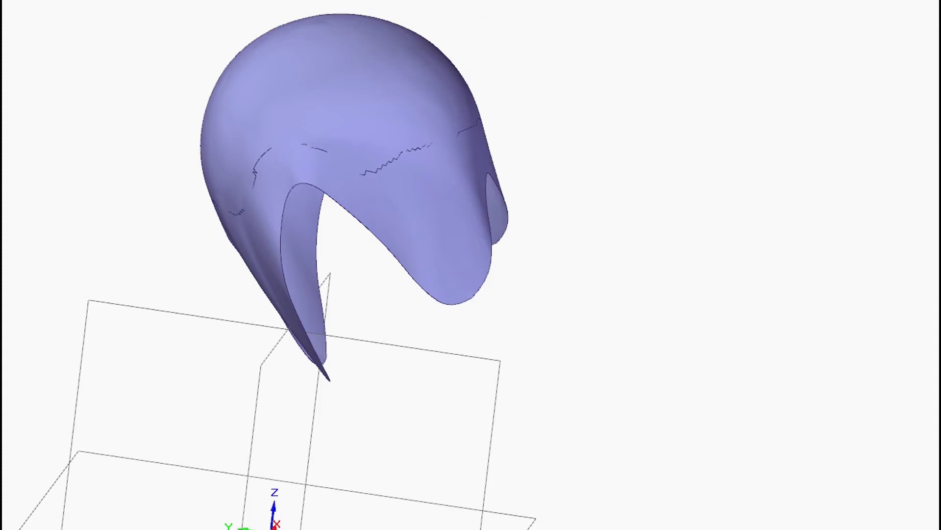
scroll(269, 271, down, 2)
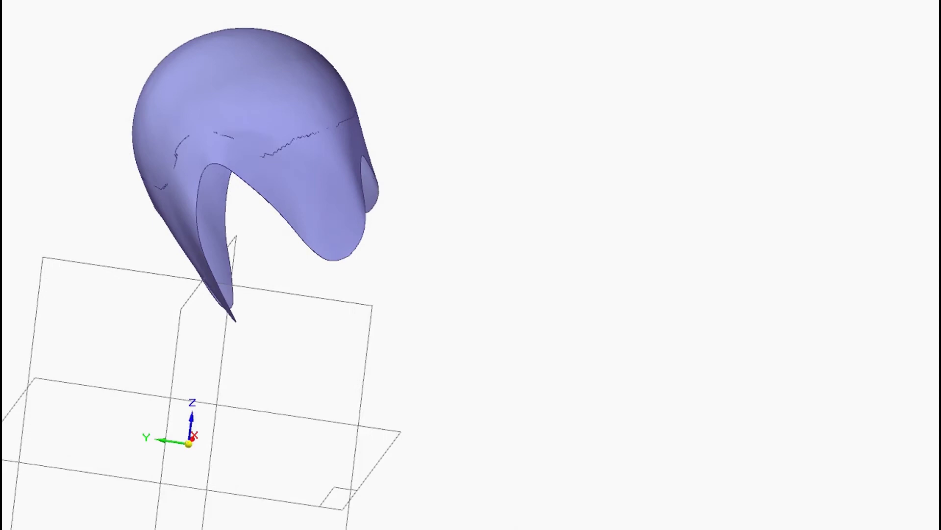
Step: Insert a part copy of the full head bust as a construction body to compare it with the fitted surface
scroll(64, 155, down, 2)
scroll(64, 155, up, 3)
mouse_move(64, 155)
middle_down()
mouse_move(25, 126)
mouse_move(61, 145)
mouse_move(60, 159)
middle_up()
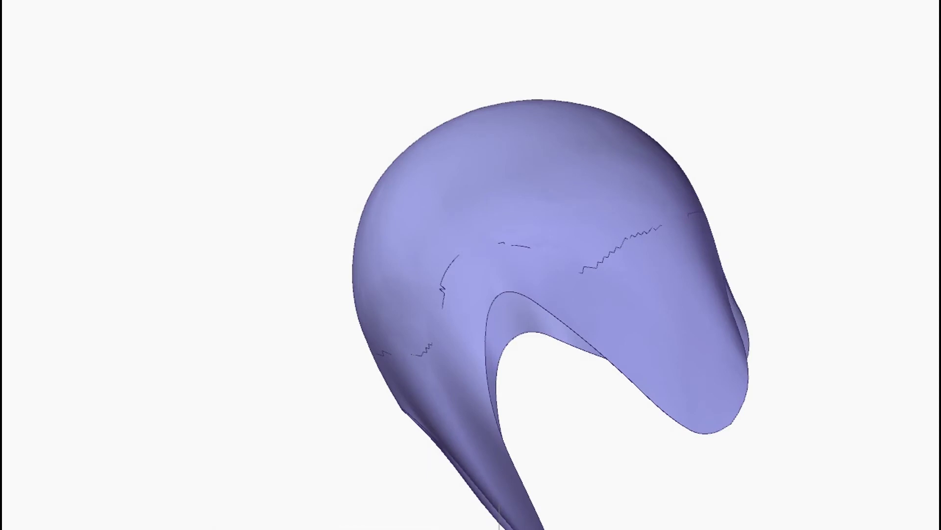
key(ctrl+o)
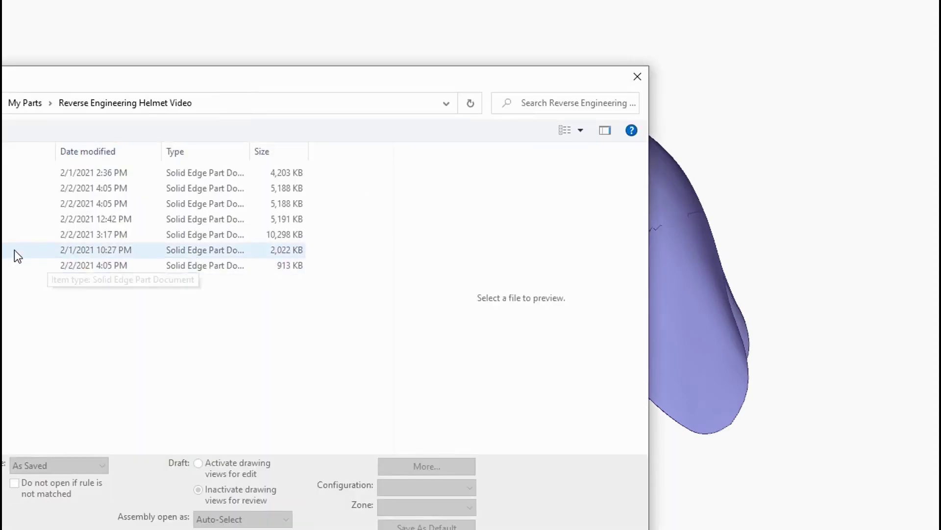
click(3, 220)
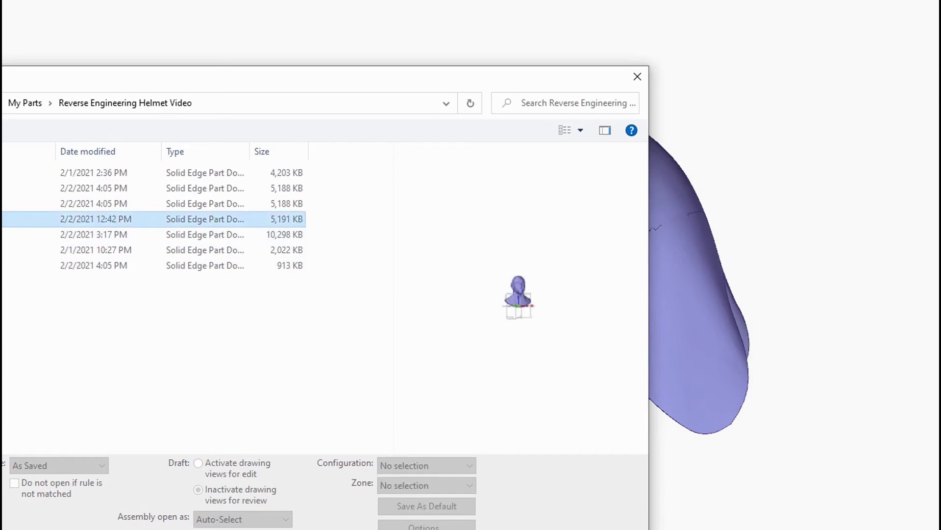
click(569, 529)
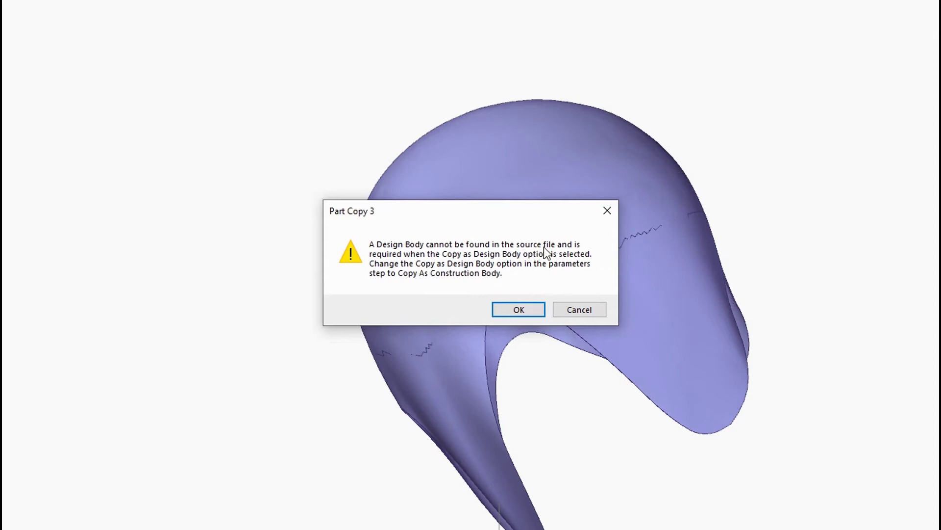
click(528, 311)
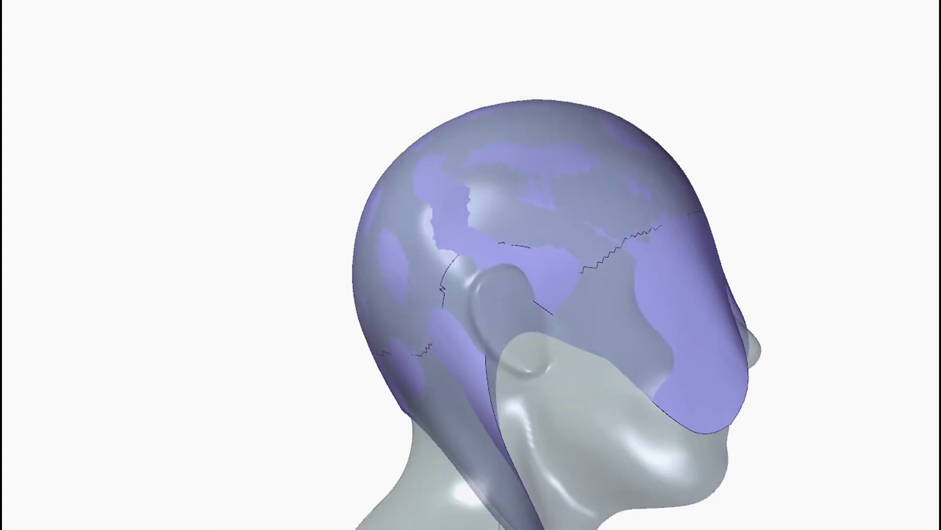
scroll(441, 188, down, 3)
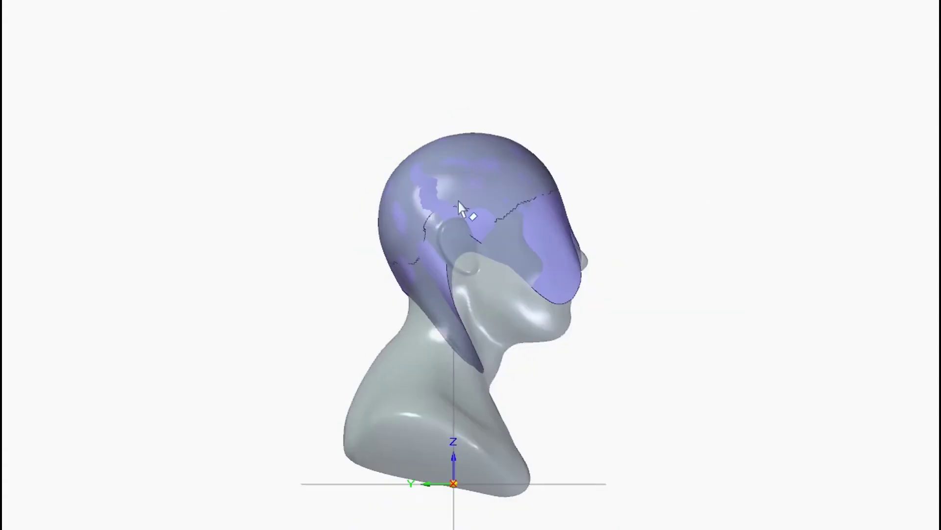
scroll(493, 237, up, 3)
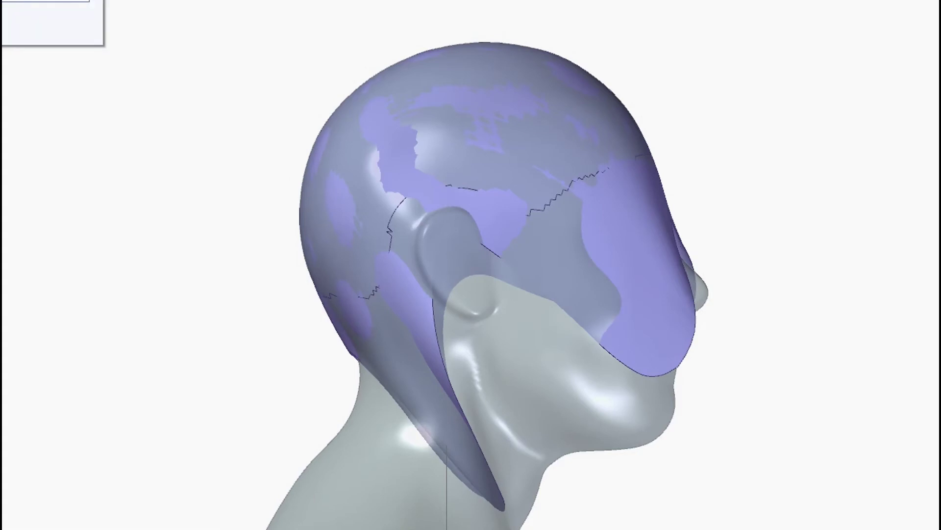
scroll(355, 143, down, 2)
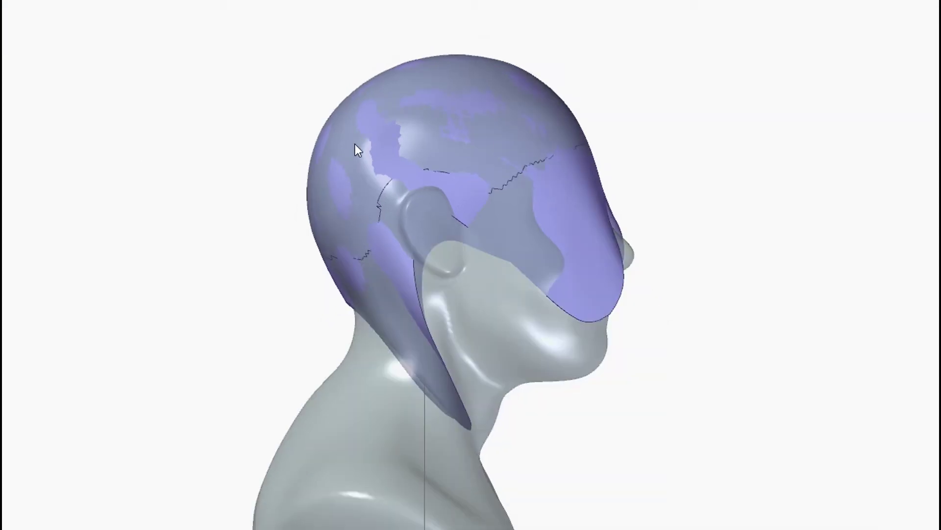
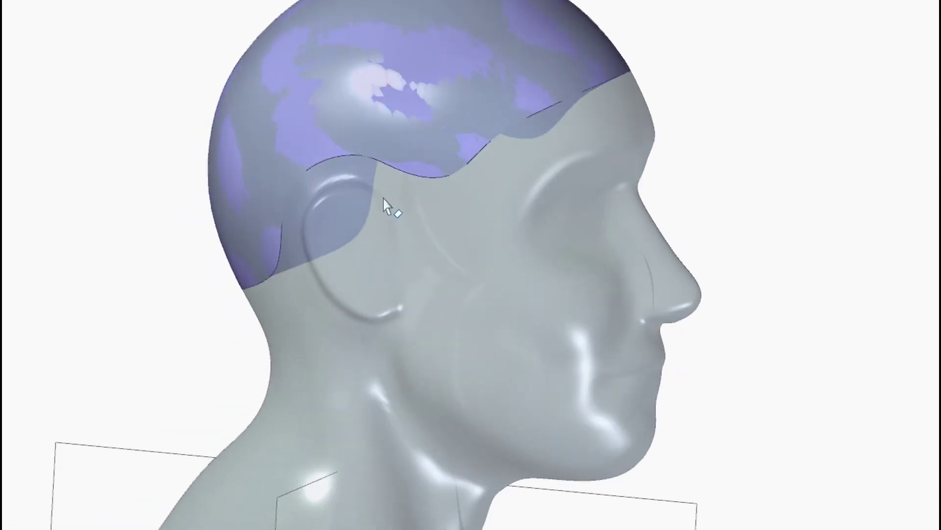
Step: Check the trimmed surface's edge against the head bust around the ear and nape, and hide the bust copy
scroll(660, 56, up, 3)
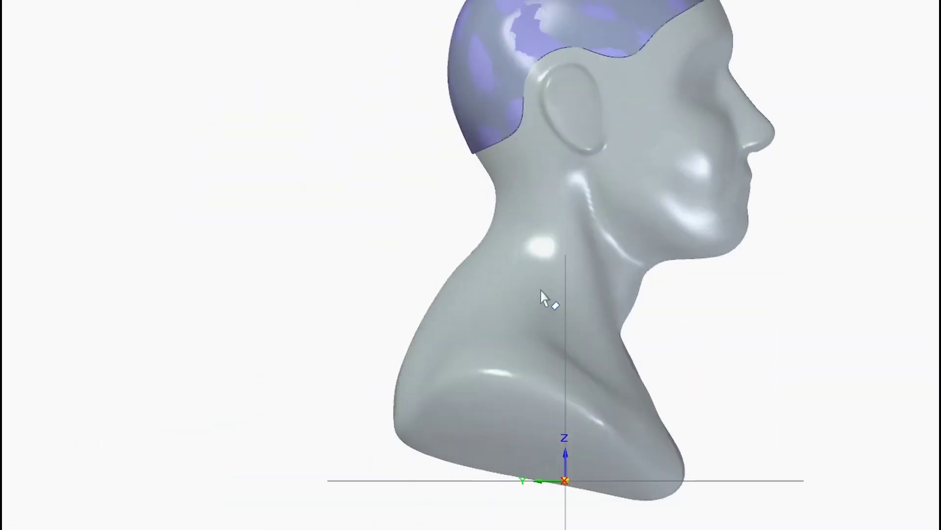
scroll(571, 84, down, 3)
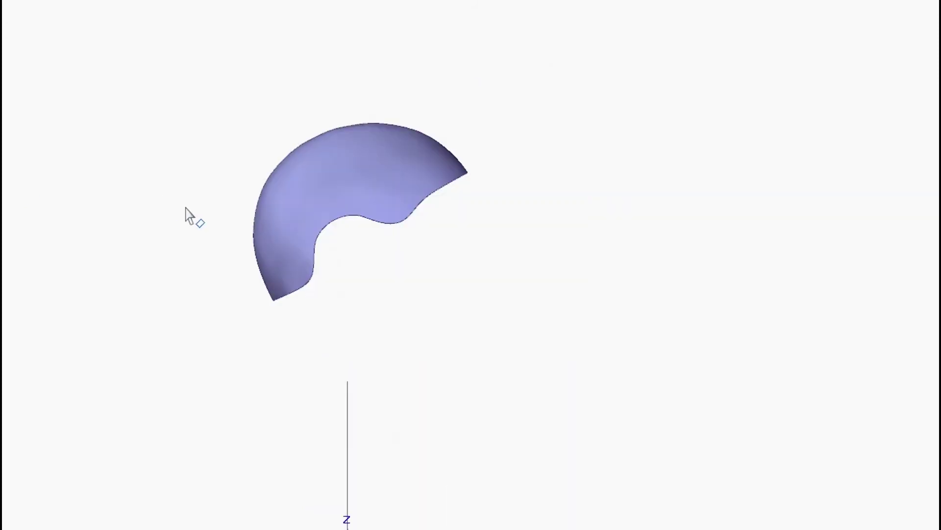
scroll(105, 158, down, 3)
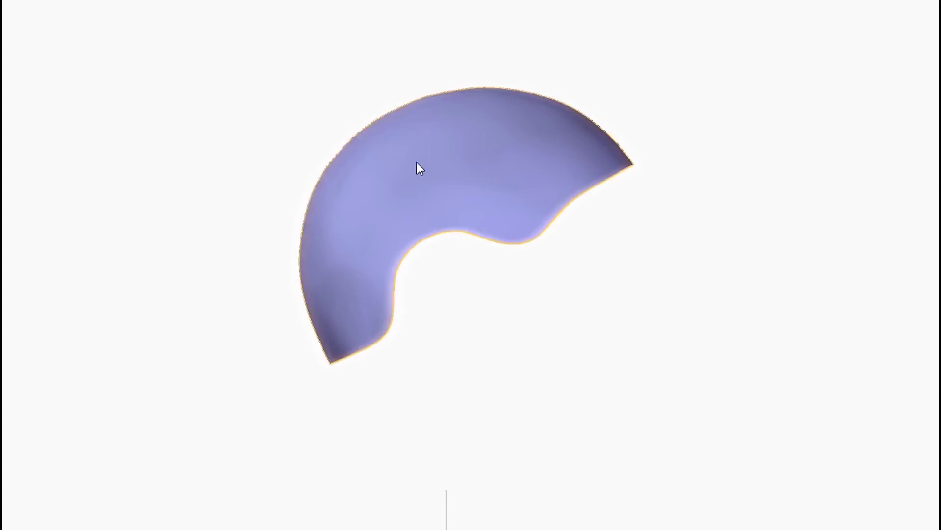
Step: Try to thicken the trimmed skull-cap surface outward and inspect the wall along its rim from below
click(478, 176)
middle_drag(311, 69, 325, 84)
right_click(305, 93)
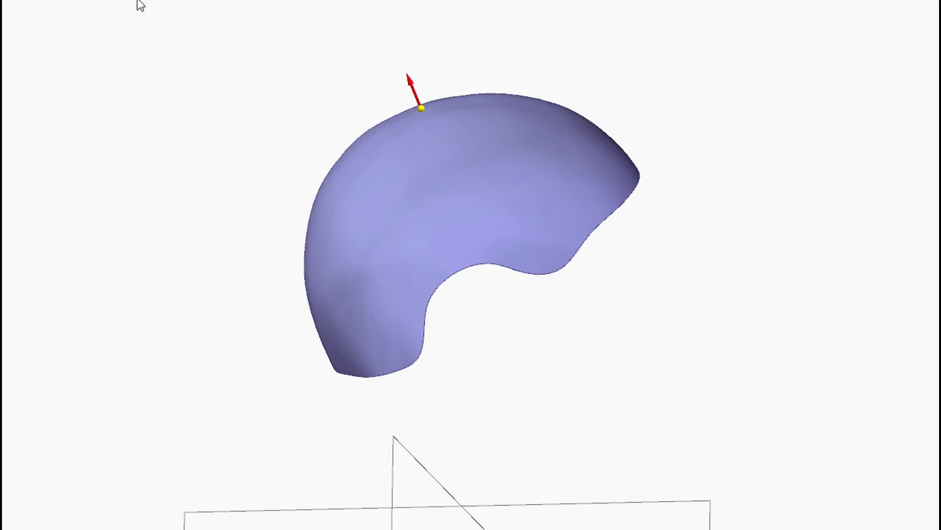
middle_drag(314, 64, 270, 66)
scroll(55, 65, up, 3)
middle_drag(55, 65, 186, 162)
scroll(358, 328, down, 4)
scroll(358, 329, up, 3)
middle_drag(423, 342, 332, 351)
scroll(331, 351, up, 3)
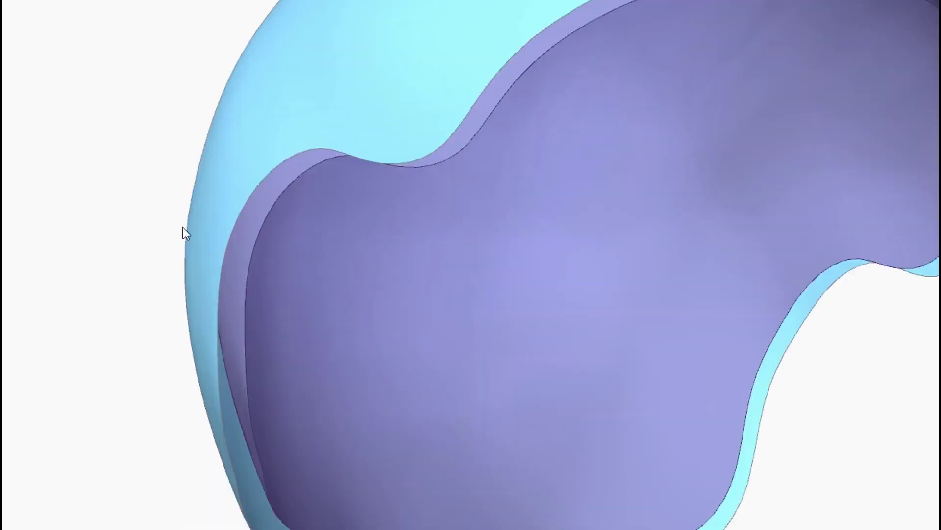
key(Escape)
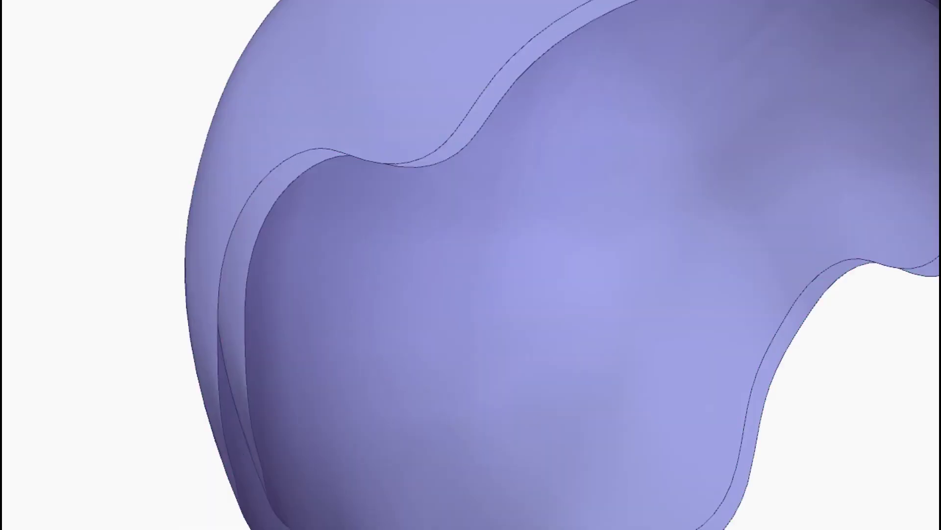
scroll(91, 119, down, 3)
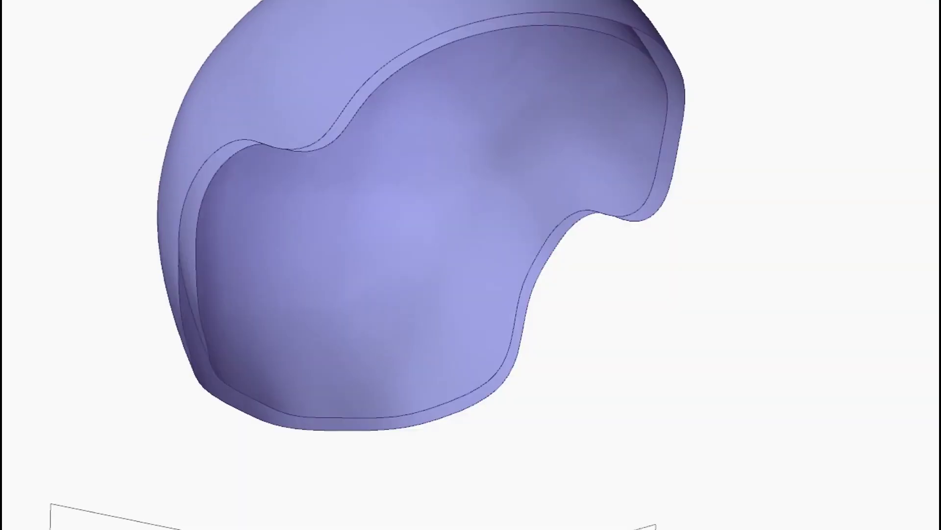
middle_drag(90, 120, 231, 252)
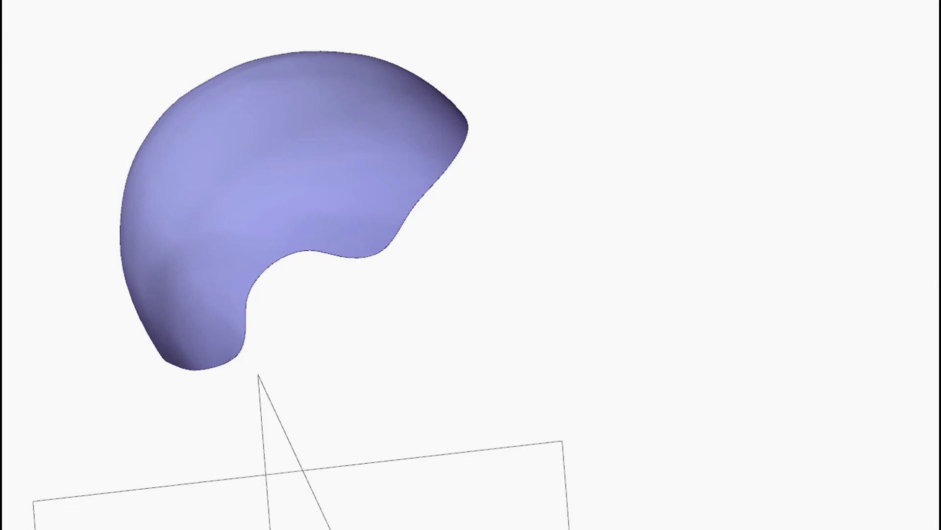
Step: Thicken the skull-cap surface outward into a solid design body and inspect it from several sides
click(258, 131)
click(137, 40)
middle_drag(161, 33, 113, 29)
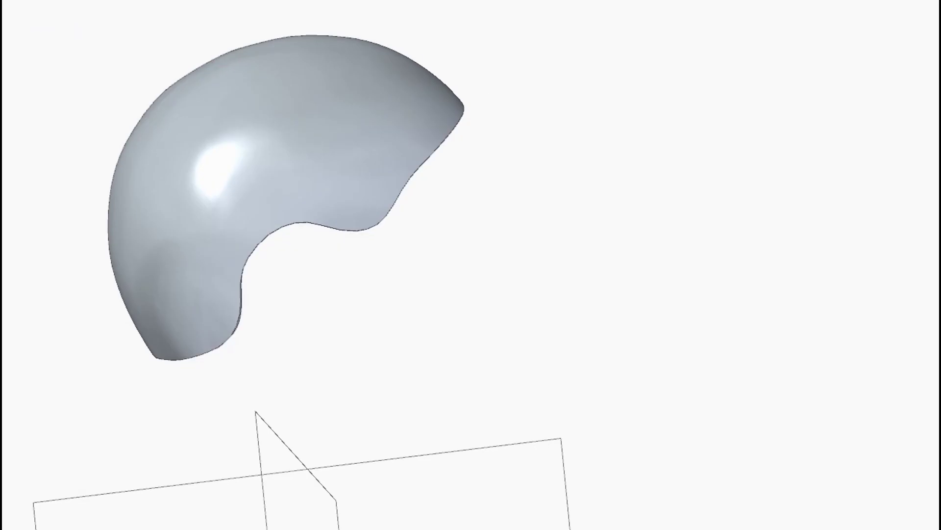
middle_drag(245, 66, 221, 195)
scroll(390, 155, down, 2)
scroll(654, 289, down, 3)
middle_drag(654, 289, 939, 272)
key(ctrl+l)
scroll(666, 238, up, 2)
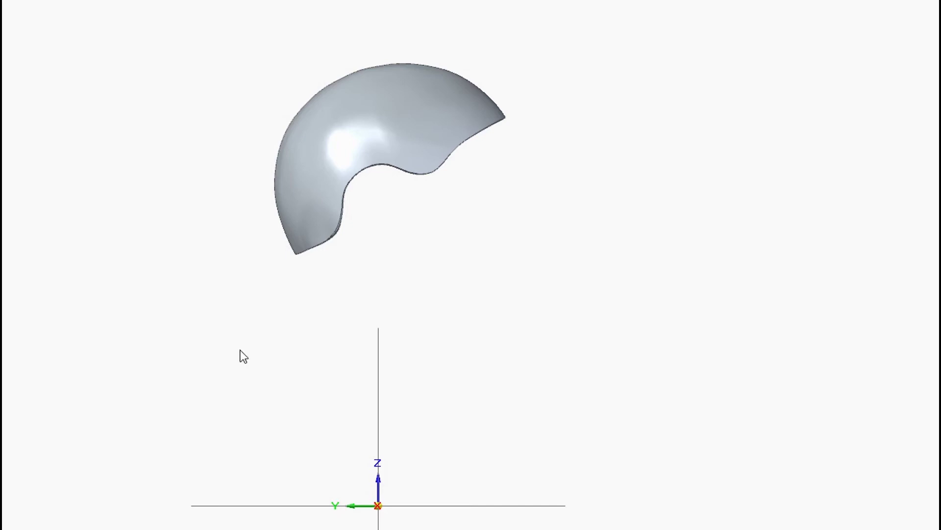
middle_drag(319, 348, 404, 393)
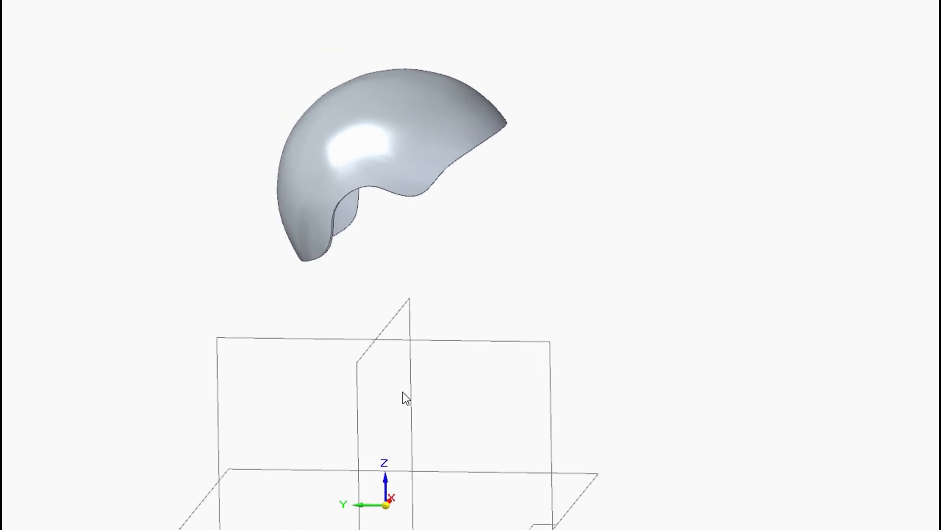
click(359, 392)
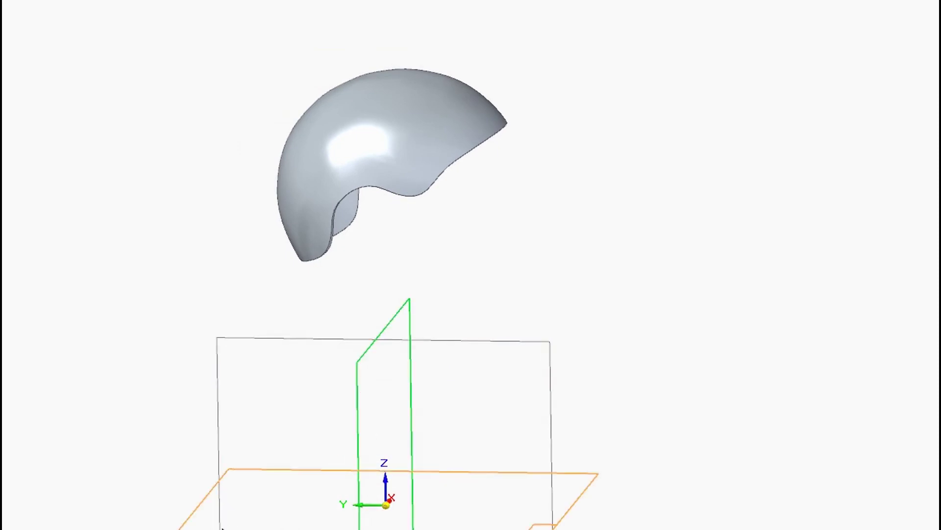
click(219, 528)
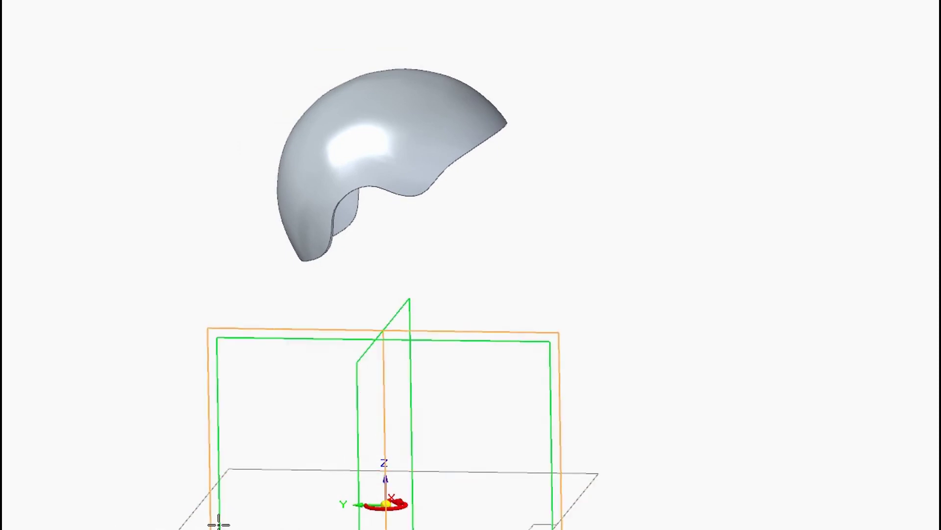
key(Escape)
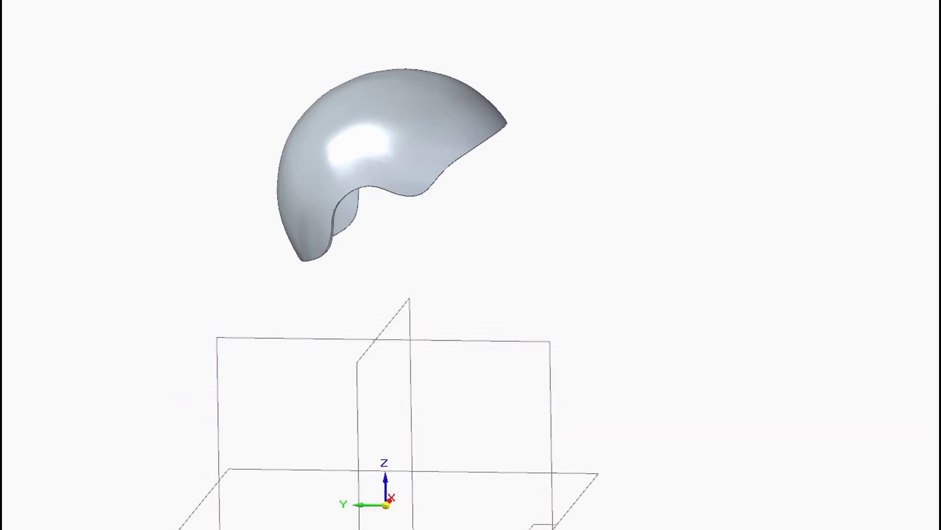
Step: Create an angled reference plane through the X axis from the XZ and XY base planes, leaning toward the back of the helmet
click(357, 385)
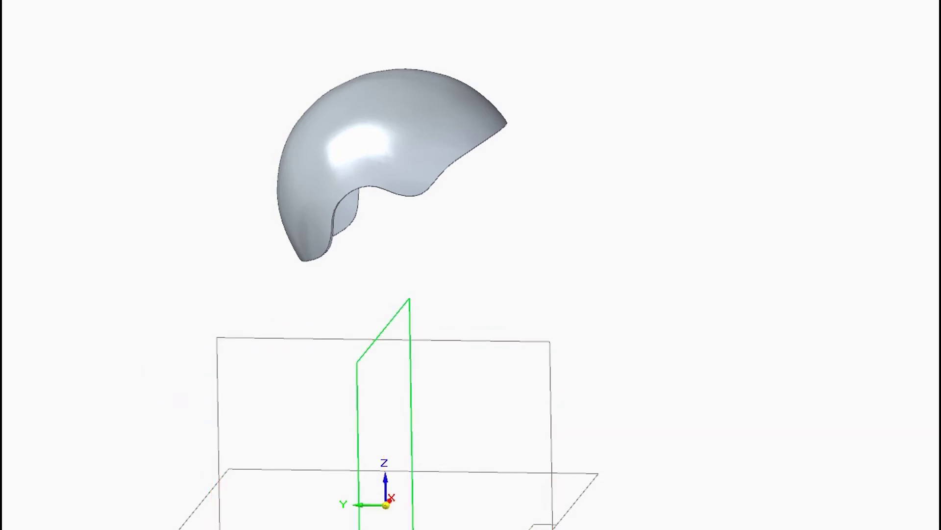
click(329, 470)
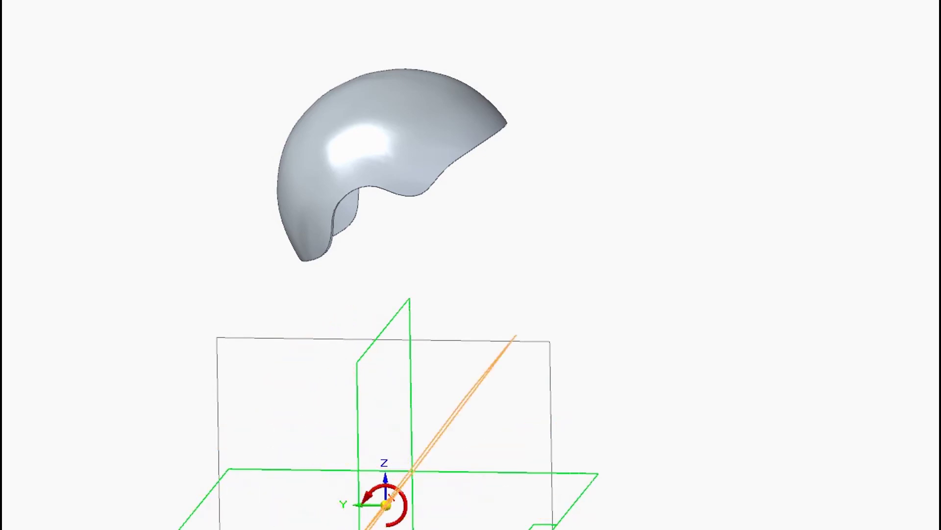
middle_drag(312, 437, 294, 484)
key(ctrl+l)
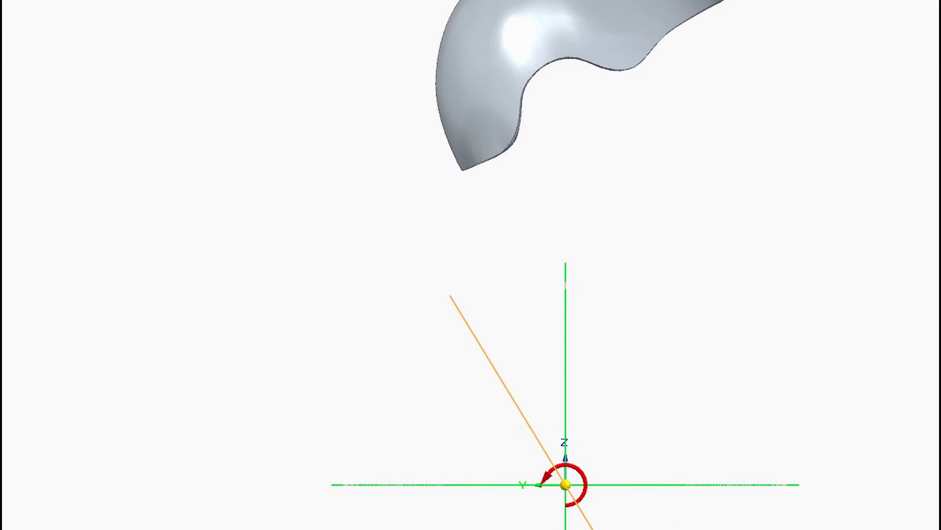
click(443, 483)
middle_drag(332, 376, 319, 361)
key(Escape)
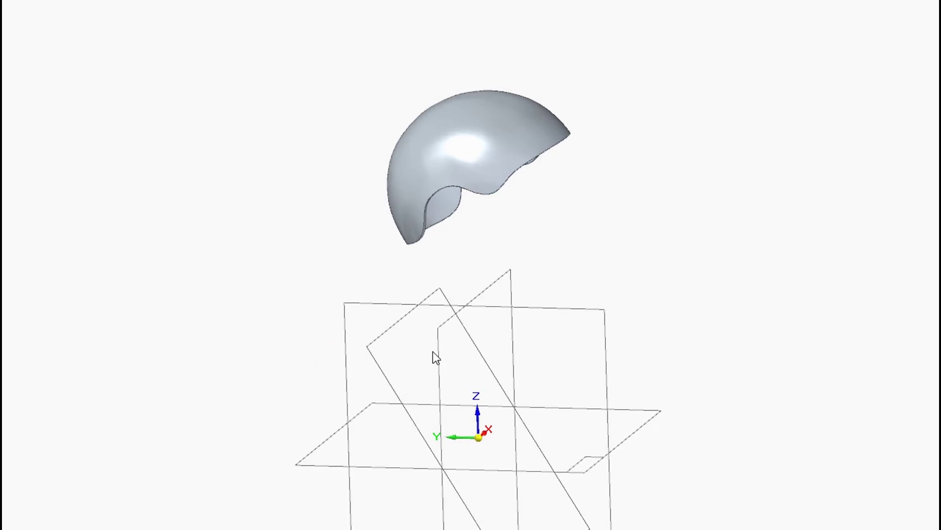
Step: Create a reference plane parallel to the tilted plane, offset out in front of the helmet's forehead
click(378, 359)
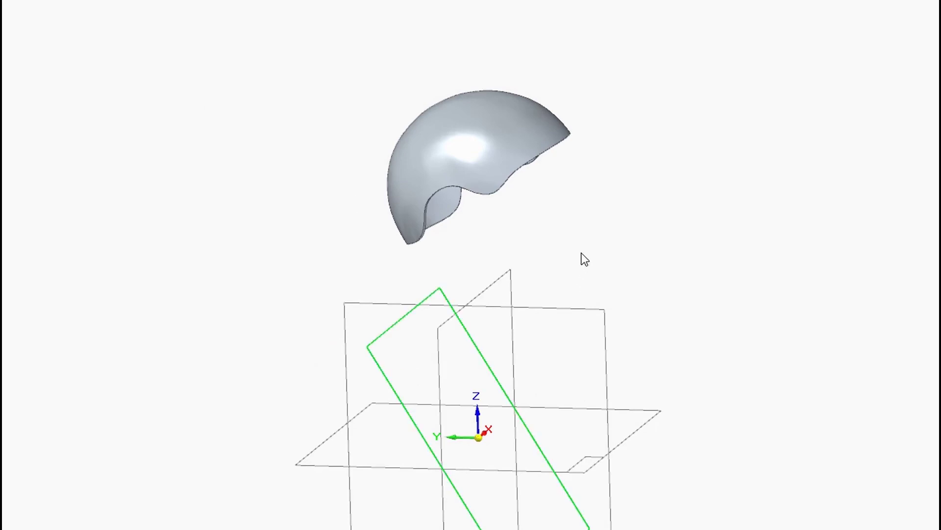
mouse_move(598, 232)
middle_down()
mouse_move(634, 205)
mouse_move(602, 226)
middle_up()
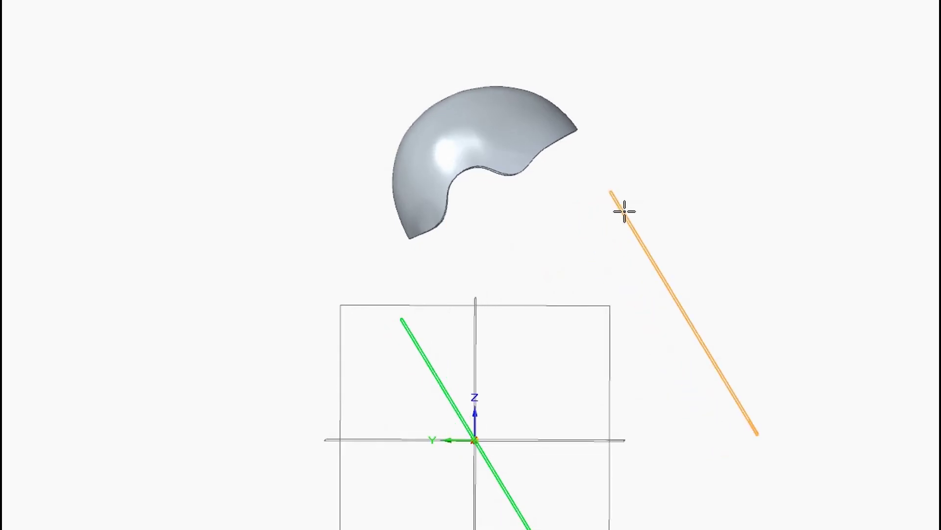
click(615, 89)
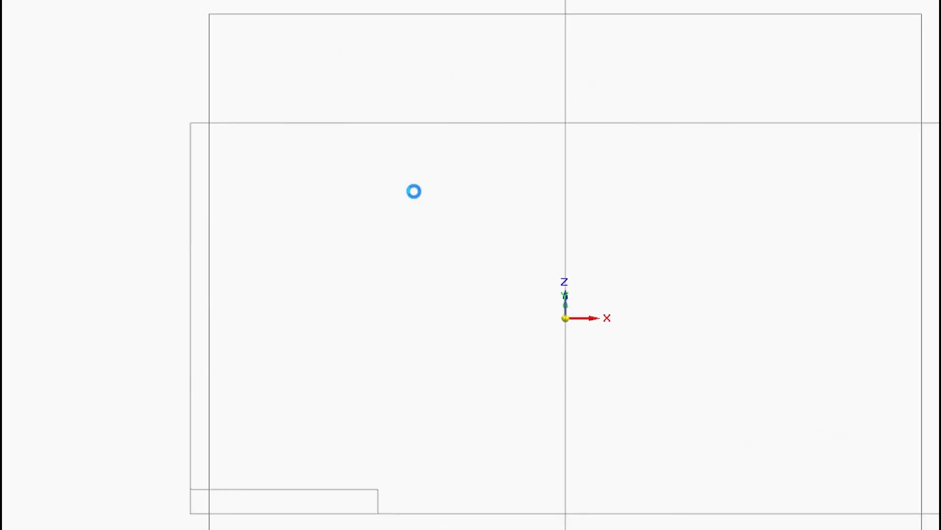
Step: Sketch a circle in front of the helmet's forehead on the offset plane and set its diameter to 20 mm
scroll(343, 231, down, 5)
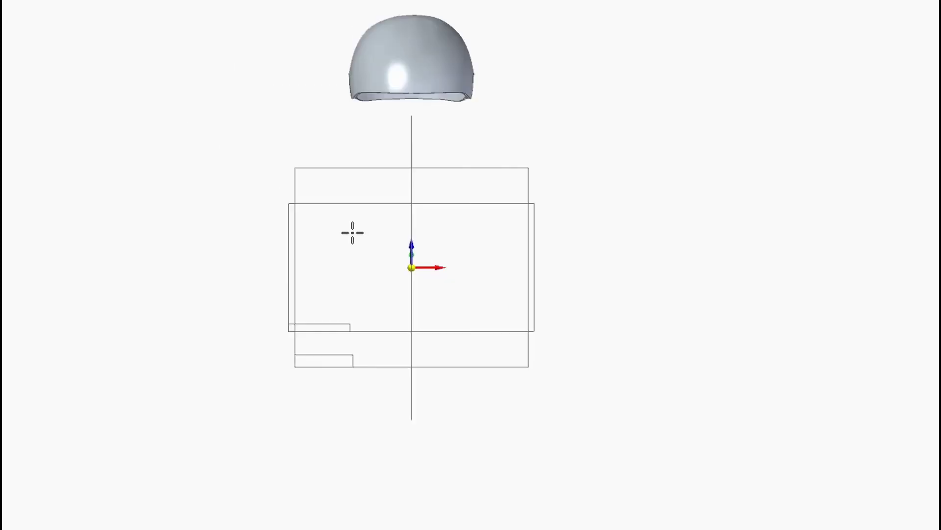
scroll(407, 59, up, 2)
scroll(412, 75, up, 3)
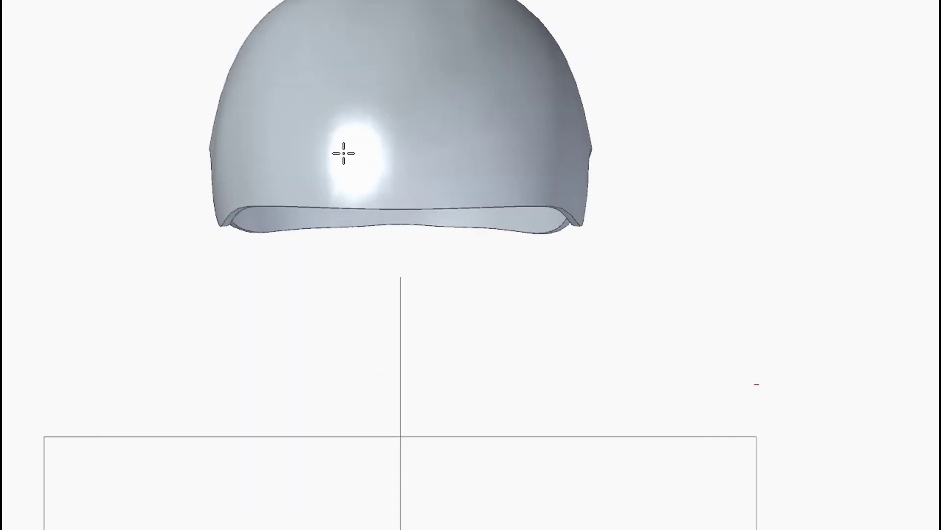
click(333, 132)
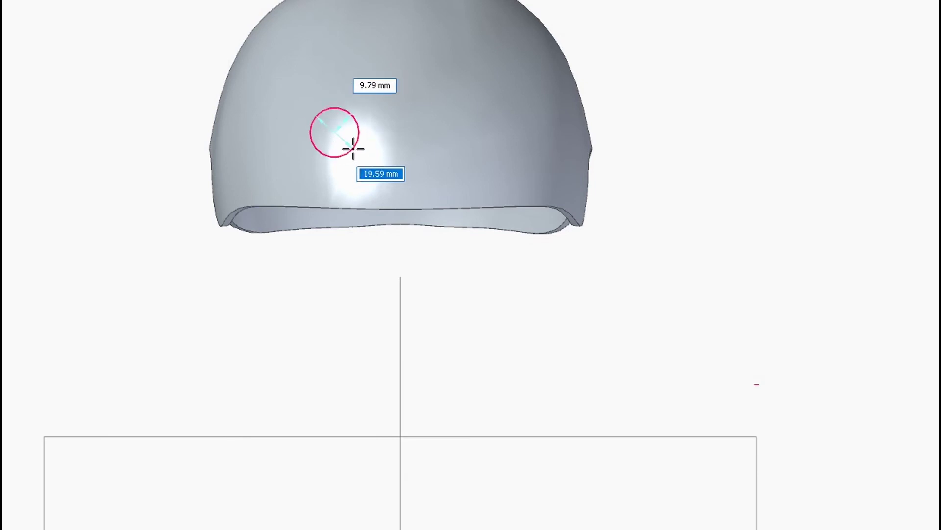
click(353, 148)
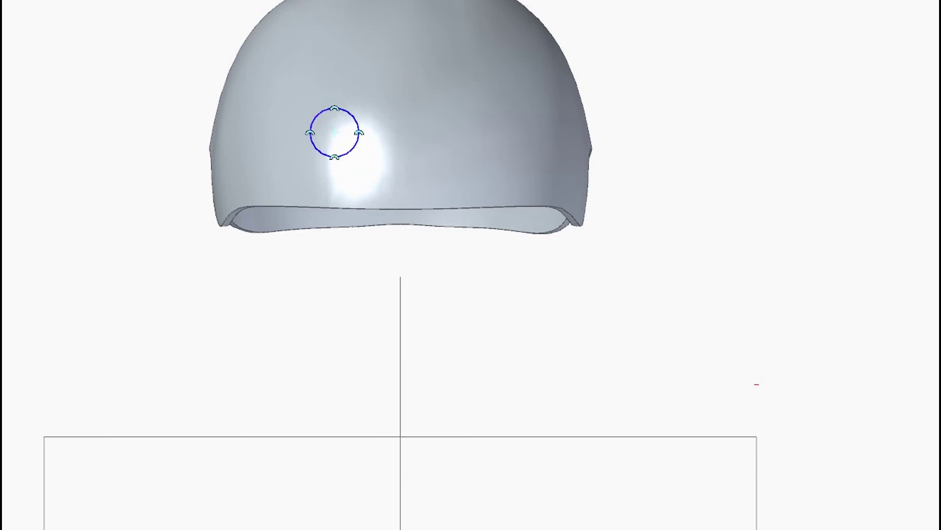
key(d)
click(313, 117)
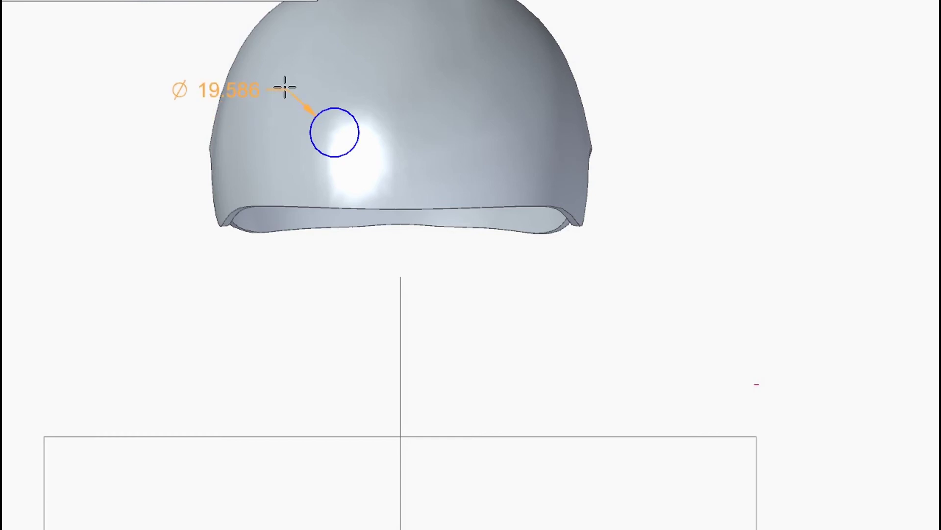
click(281, 81)
text(20)
key(Return)
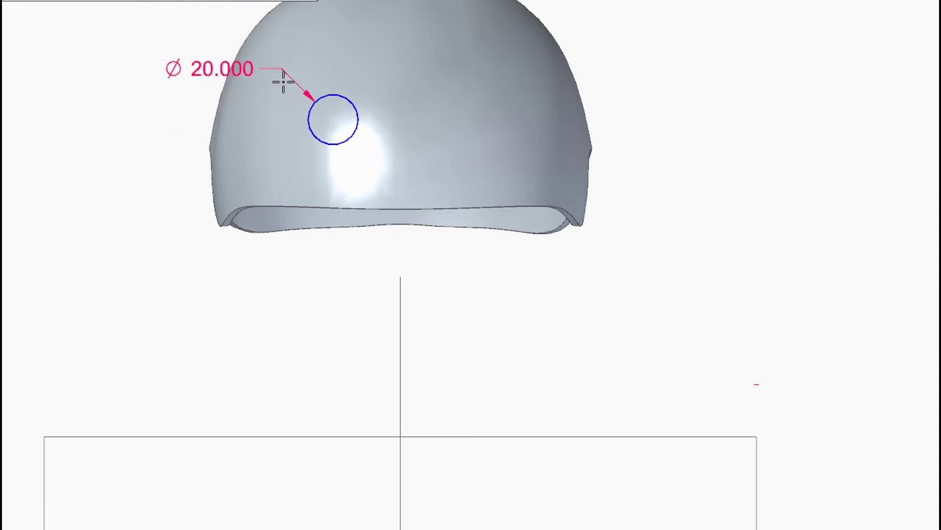
Step: Dimension the circle's centre 22 mm horizontally from the vertical centre plane
click(335, 142)
click(399, 322)
click(359, 372)
text(22)
key(Return)
Step: Dimension the circle's centre 52 mm above the upper end of the centre plane, and mirror the circle across that plane
click(353, 137)
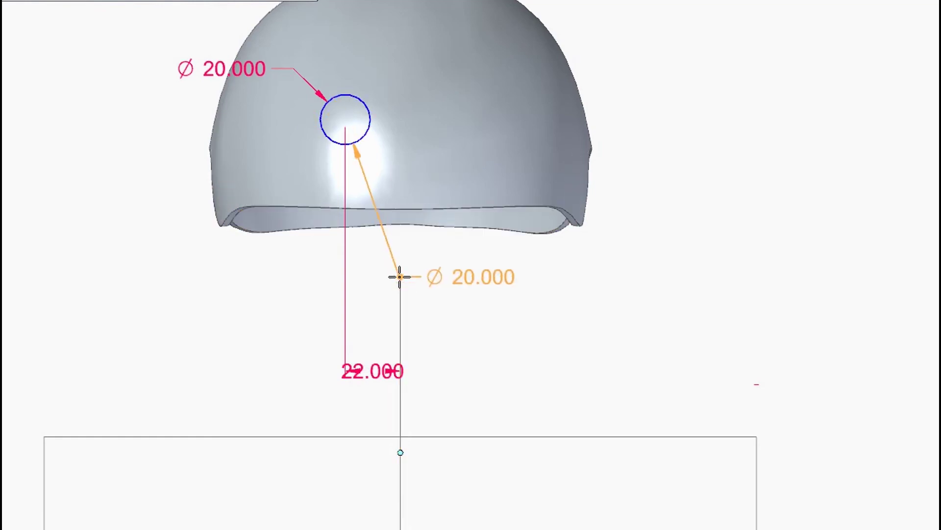
click(362, 137)
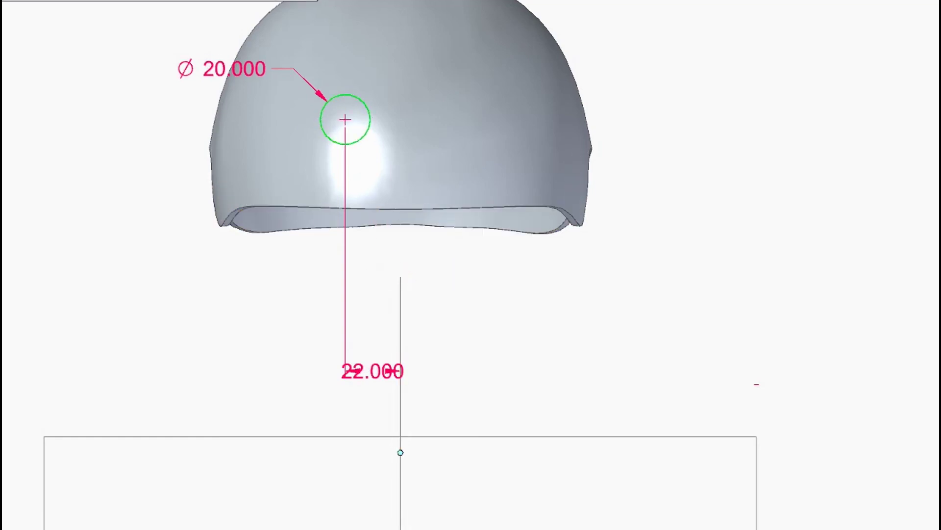
click(400, 278)
click(131, 196)
text(44)
key(Return)
text(48)
key(Return)
text(50)
key(Return)
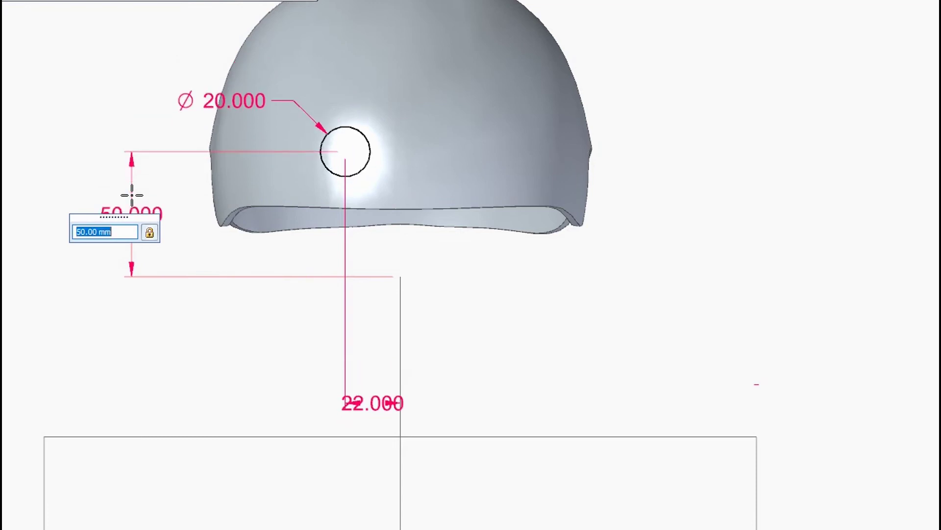
text(52)
key(Return)
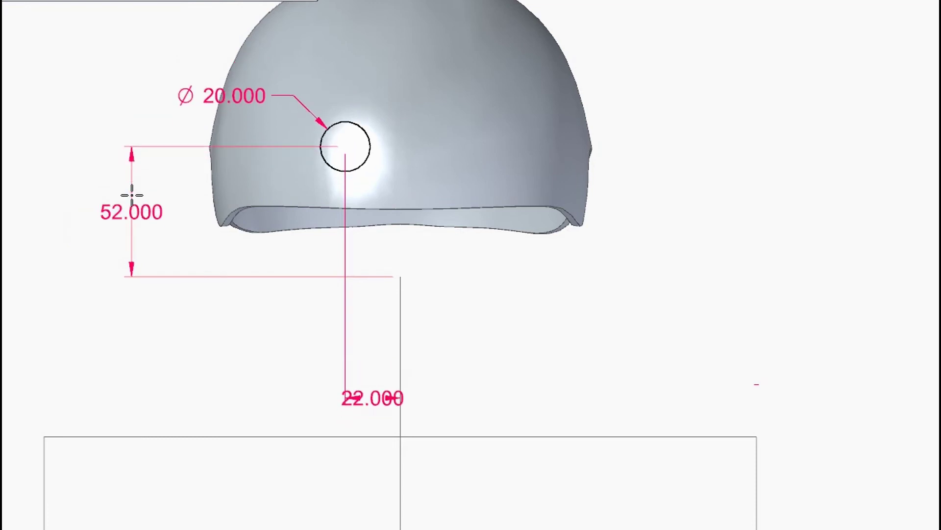
click(370, 140)
click(401, 497)
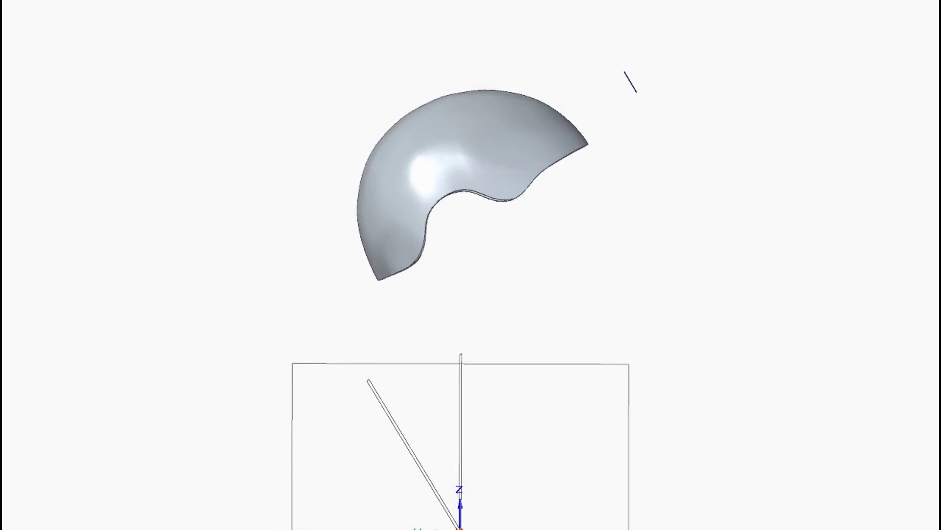
Step: Project both sketched circles onto the helmet's outer front surface
click(544, 155)
click(600, 139)
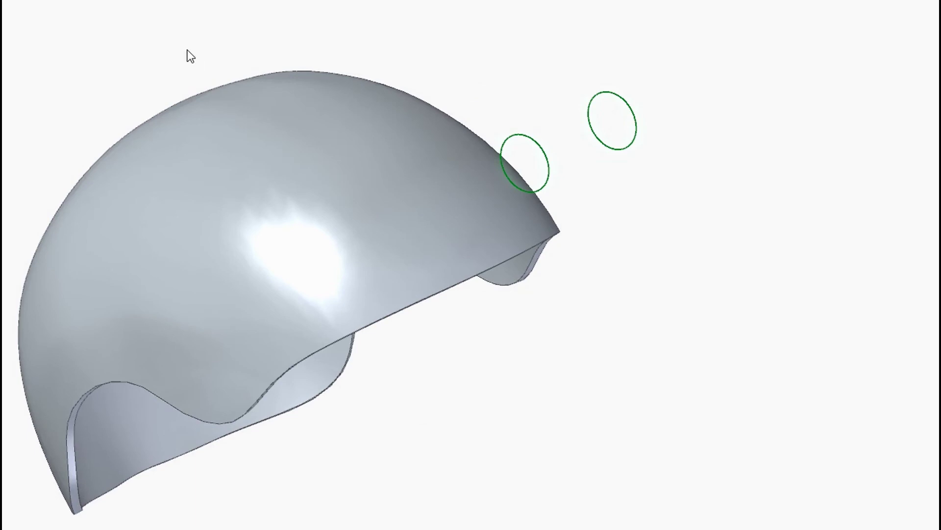
right_click(272, 200)
click(272, 199)
right_click(560, 333)
click(466, 335)
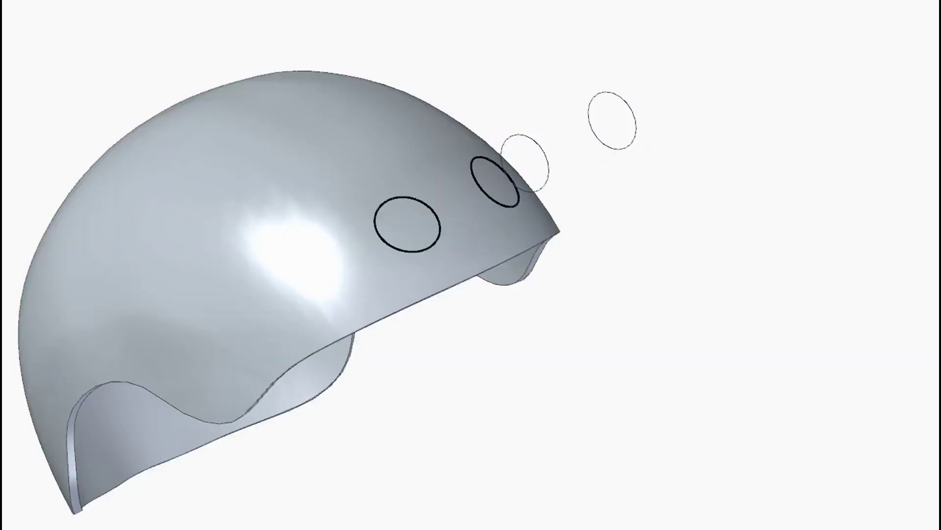
Step: Cut two round holes through the helmet wall from the projected circles on the forehead
scroll(185, 53, down, 2)
scroll(186, 54, up, 1)
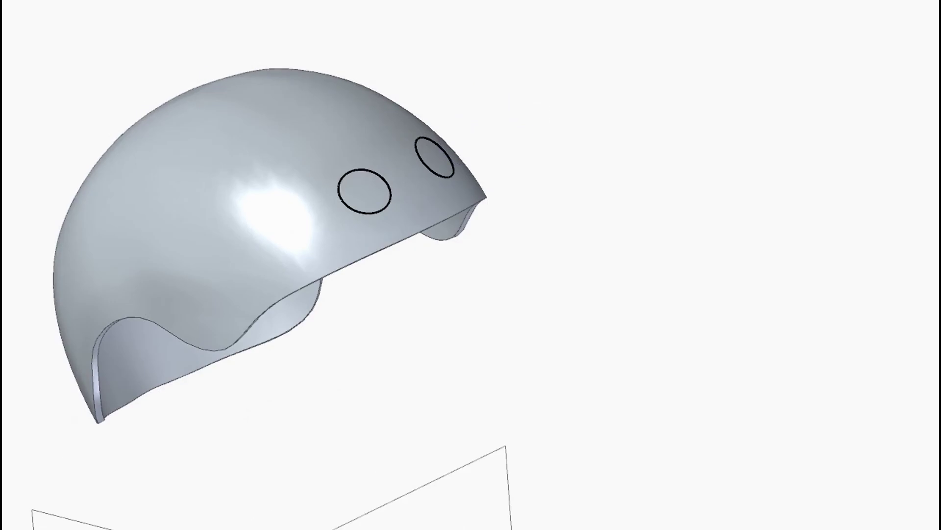
mouse_move(130, 16)
middle_down()
mouse_move(87, 84)
mouse_move(116, 63)
middle_up()
scroll(117, 63, down, 2)
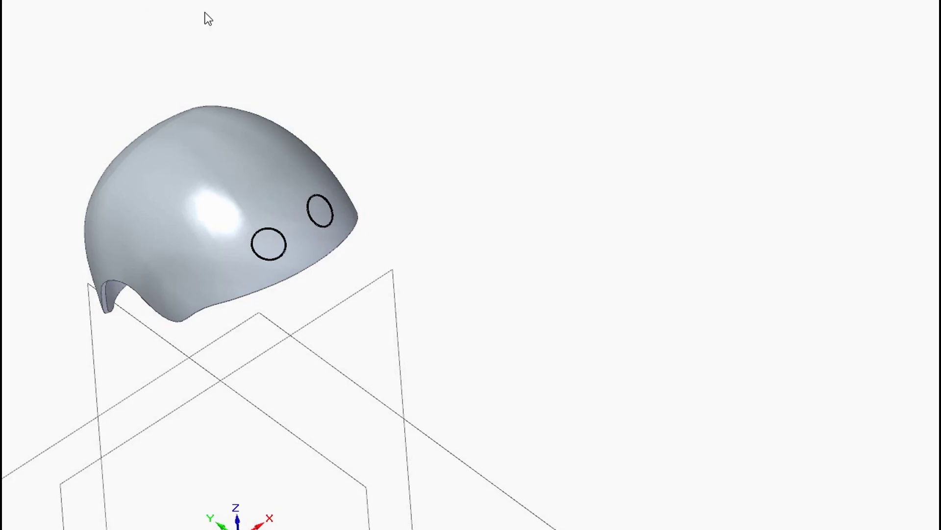
scroll(292, 195, up, 2)
click(245, 269)
ctrl+click(364, 243)
middle_drag(304, 183, 362, 188)
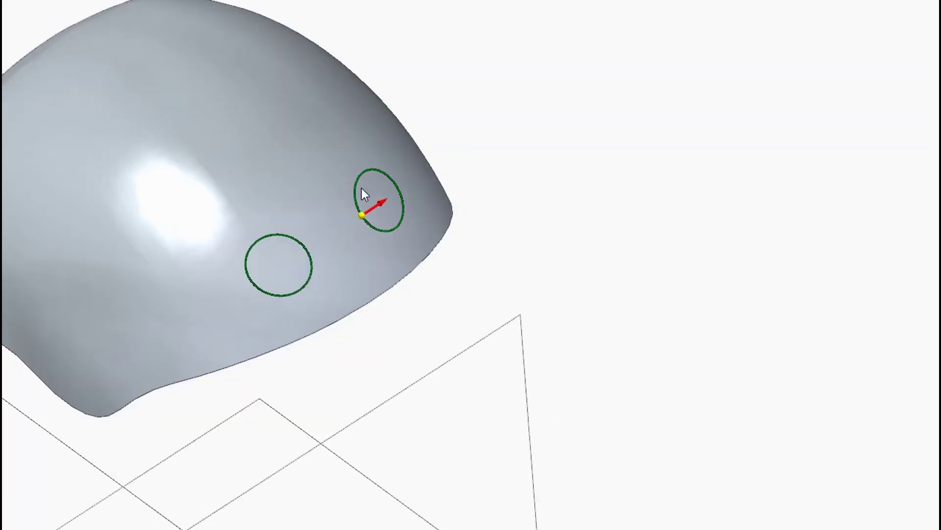
click(389, 194)
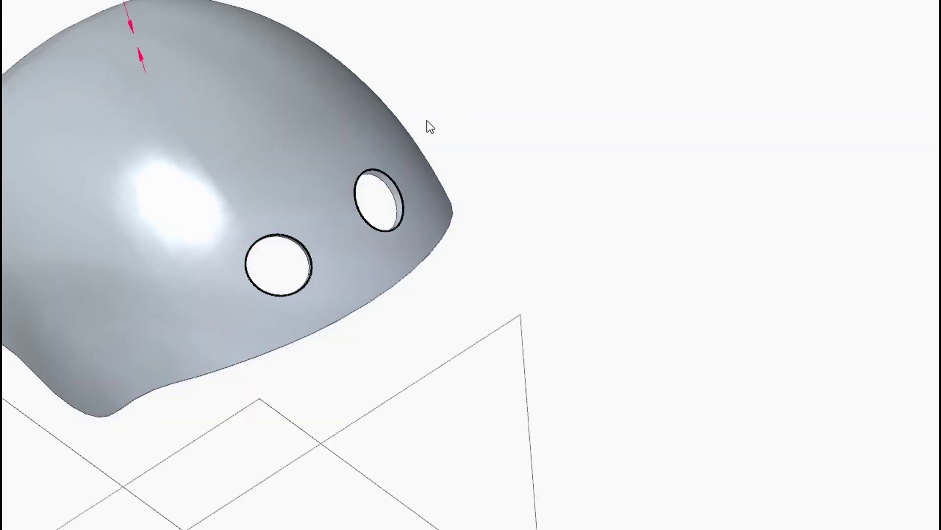
Step: Create an angled reference plane from the XY and XZ base planes, tilted 28.84° from the horizontal plane and rising toward the helmet's front
scroll(383, 71, down, 1)
mouse_move(390, 122)
middle_down()
mouse_move(413, 93)
mouse_move(523, 51)
mouse_move(306, 50)
mouse_move(290, 133)
mouse_move(350, 126)
mouse_move(313, 194)
mouse_move(390, 121)
middle_up()
scroll(525, 84, up, 3)
middle_drag(367, 257, 437, 280)
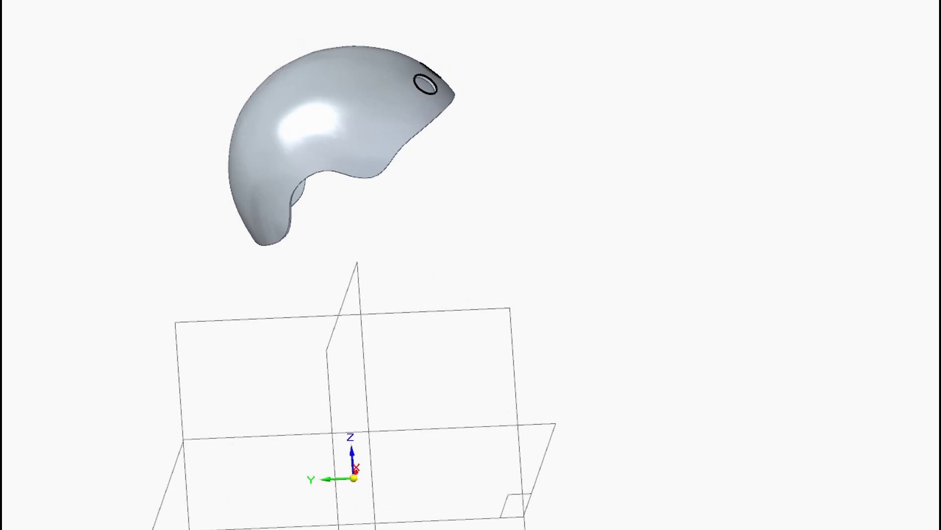
scroll(471, 200, up, 1)
scroll(482, 227, down, 1)
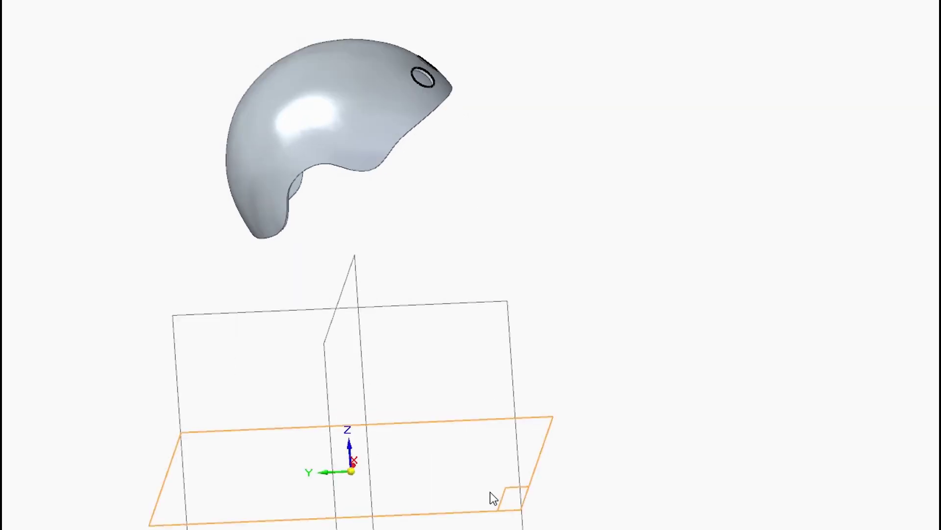
click(484, 508)
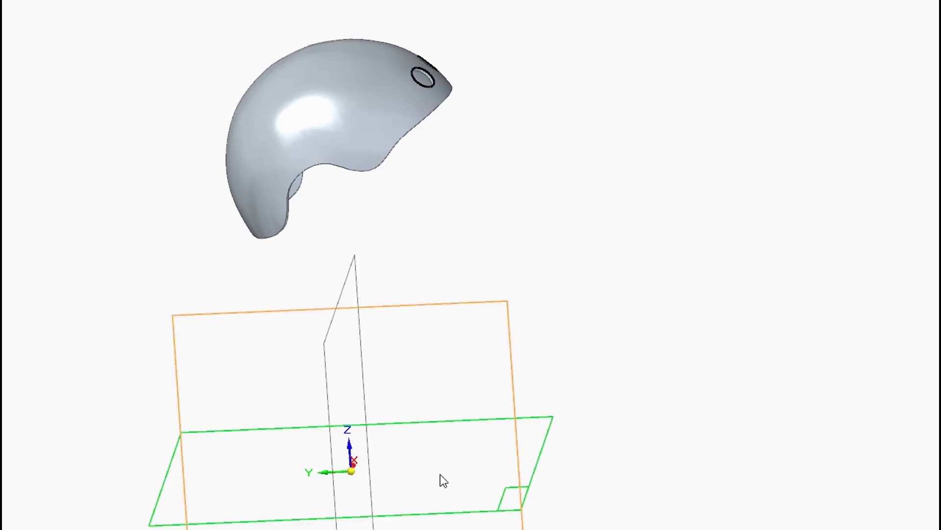
ctrl+click(327, 378)
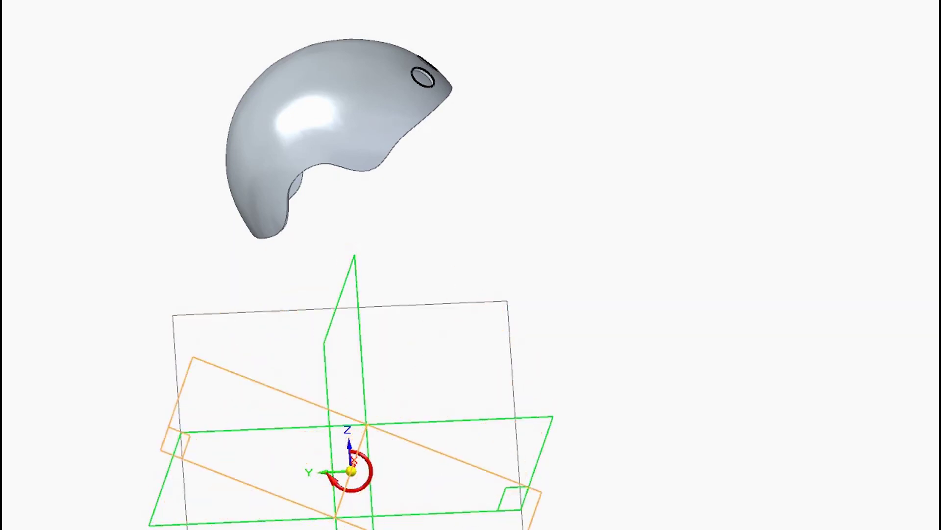
key(ctrl+l)
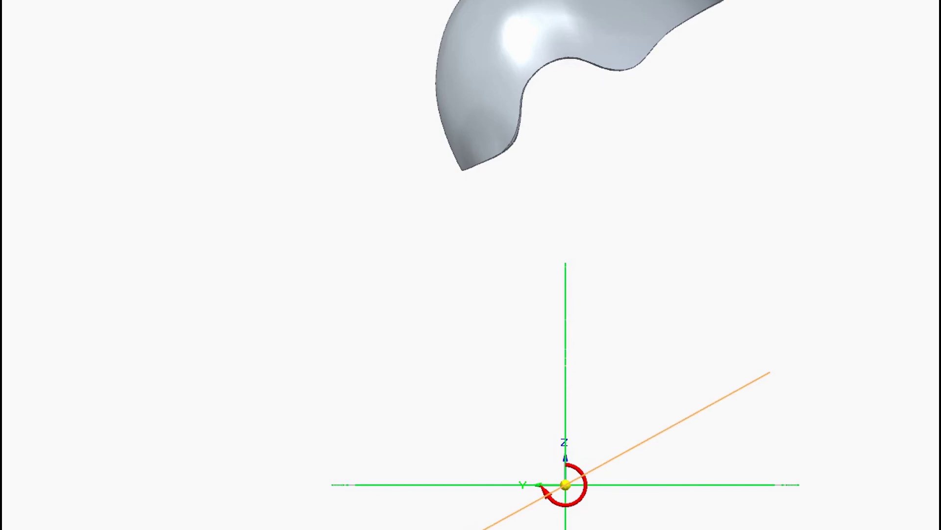
click(277, 490)
middle_drag(441, 295, 500, 355)
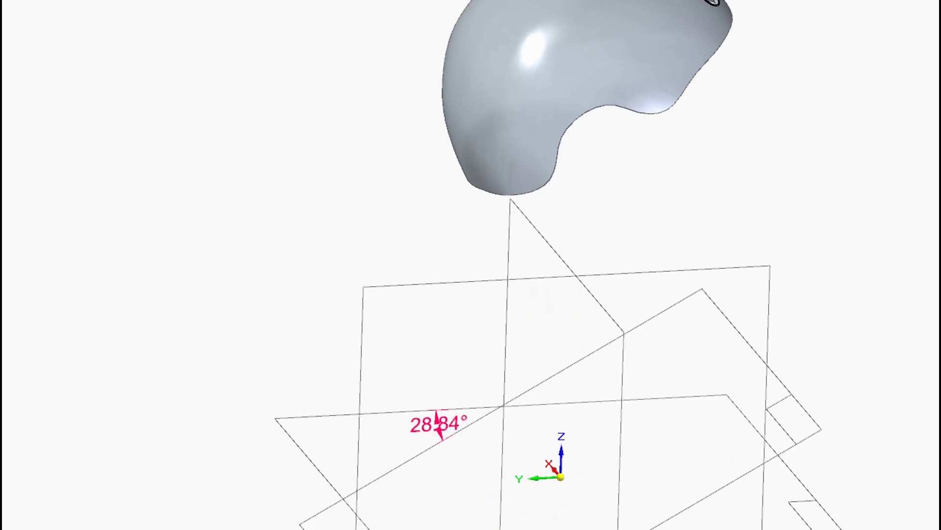
key(Escape)
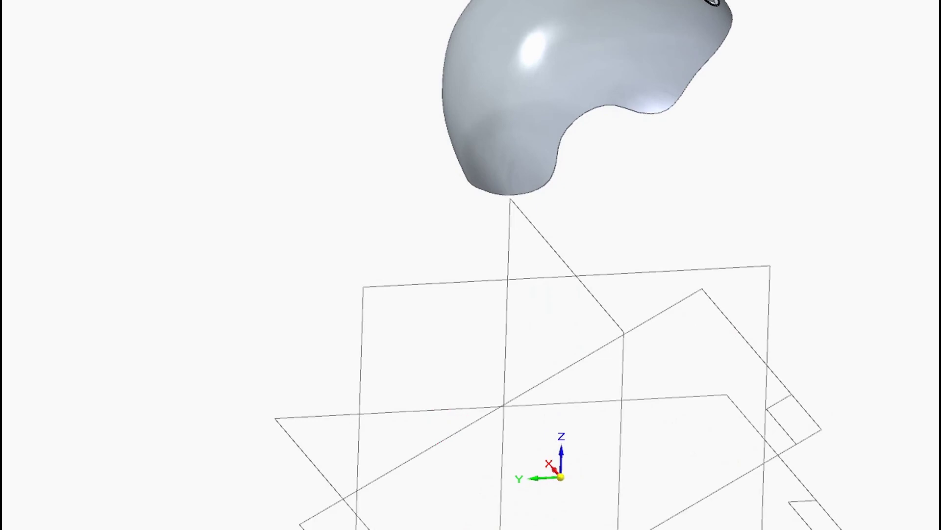
Step: Sketch a 45 mm by 5 mm rectangle over the front of the helmet's crown, parallel to the new tilted plane
key(ctrl+l)
click(729, 394)
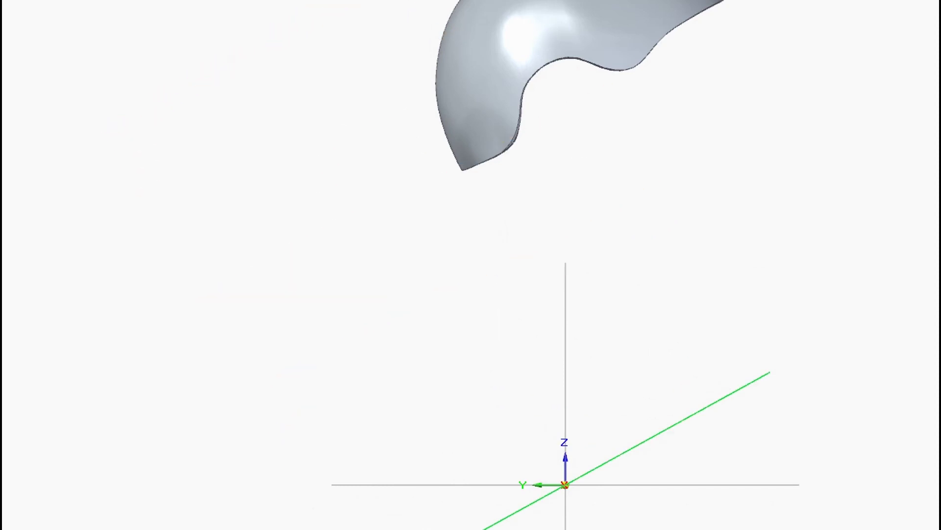
scroll(402, 218, down, 3)
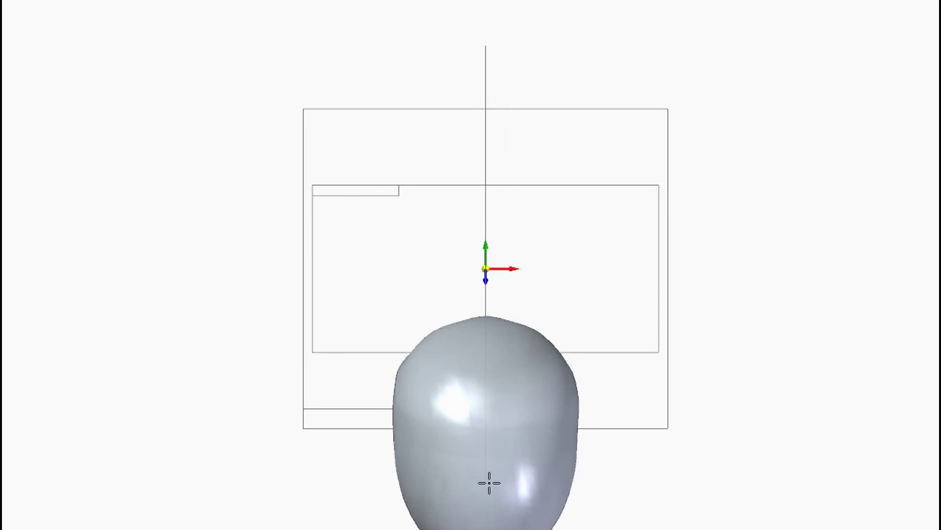
scroll(393, 489, up, 5)
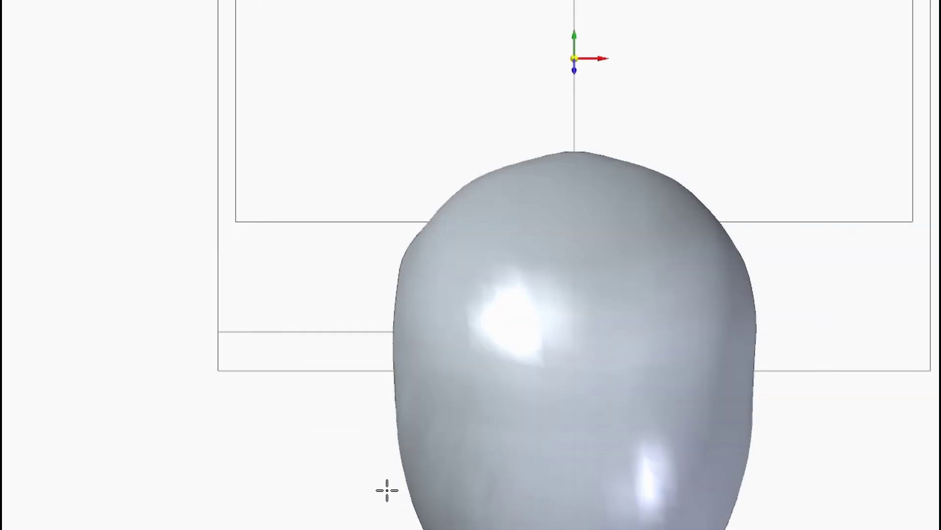
scroll(387, 490, down, 1)
scroll(540, 465, up, 2)
click(546, 455)
text(45)
key(Tab)
text(5)
click(641, 471)
Step: Dimension the rectangle's 45 mm length and 5 mm width
key(d)
scroll(576, 462, up, 1)
click(577, 453)
click(582, 411)
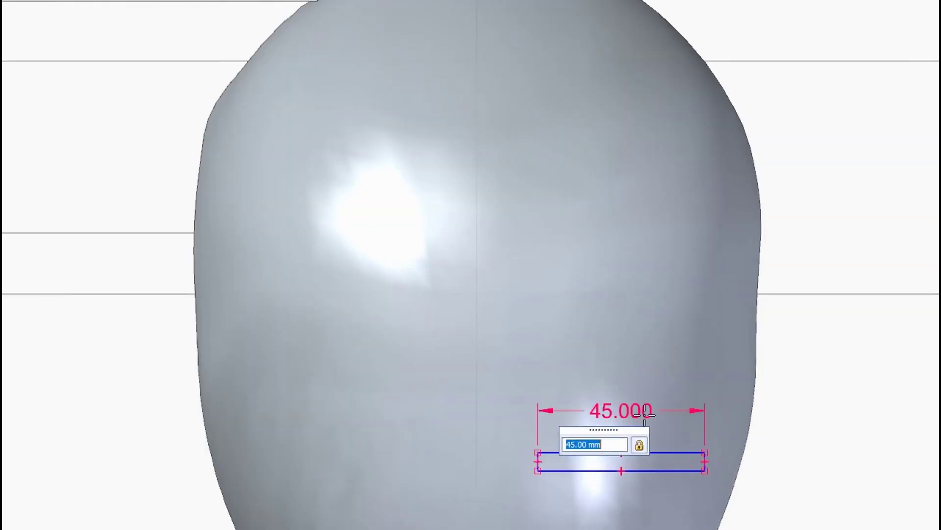
scroll(719, 479, up, 2)
click(681, 437)
click(706, 435)
Step: Dimension the rectangle's inner short edge 10 mm from the vertical centre plane
scroll(723, 385, down, 2)
scroll(596, 378, up, 1)
scroll(509, 436, up, 1)
click(507, 435)
click(354, 441)
click(432, 529)
scroll(473, 461, down, 3)
text(10)
key(Return)
key(Escape)
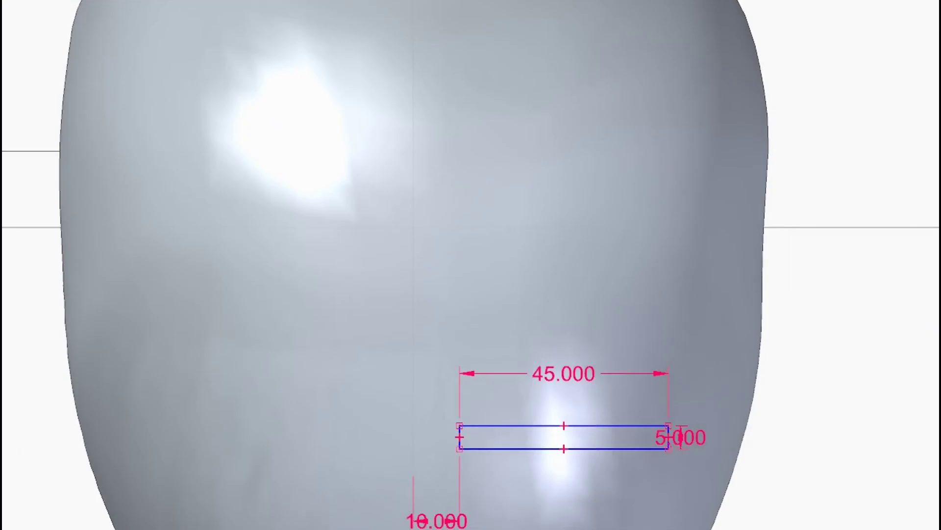
Step: Rotate the rectangle about 30° around the midpoint of its inner short edge so its outer end rises
scroll(525, 439, up, 2)
drag(351, 360, 784, 505)
key(r)
click(422, 436)
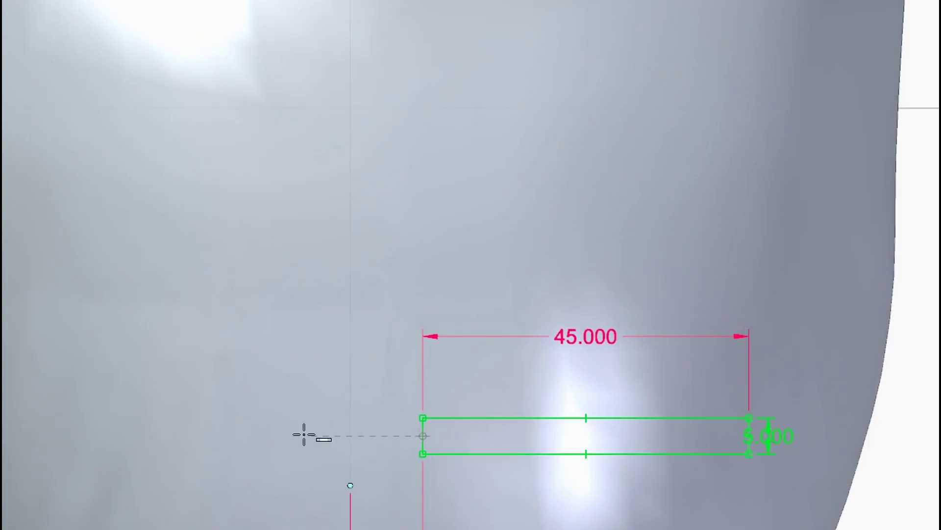
click(304, 435)
drag(296, 513, 298, 513)
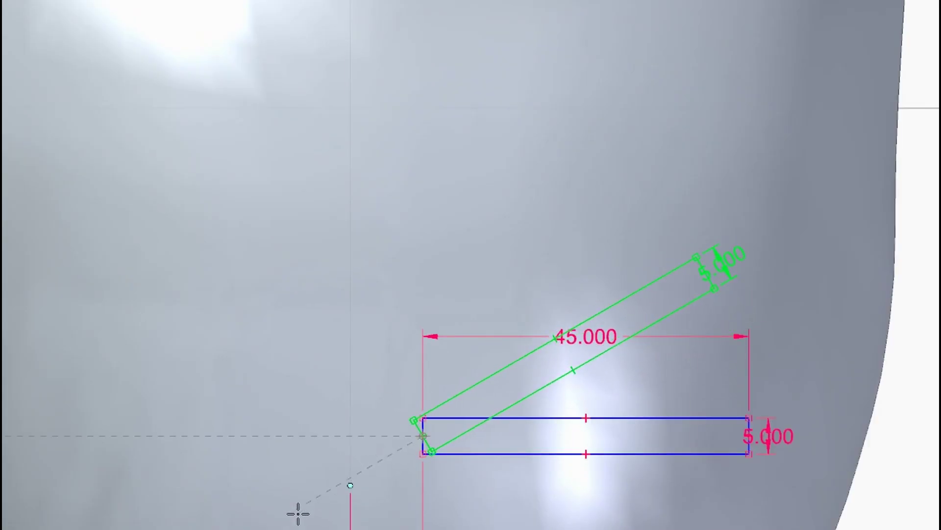
click(298, 513)
Step: Mirror the slanted rectangle across the centre plane to form a symmetric pair
scroll(590, 474, down, 4)
scroll(574, 479, up, 1)
click(463, 387)
scroll(352, 353, down, 2)
scroll(451, 441, up, 2)
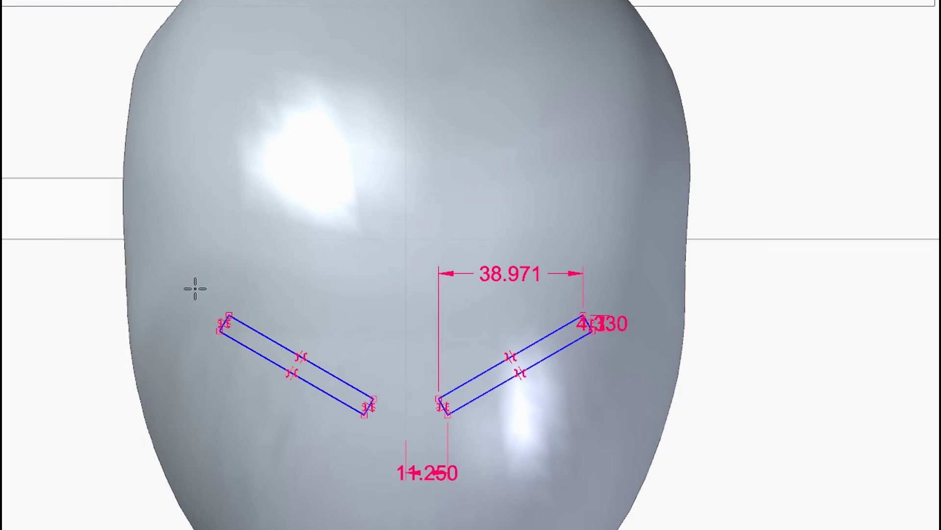
Step: Create a rectangular pattern of the mirrored slanted rectangles, with three rows running upward from the original pair
drag(640, 506, 654, 521)
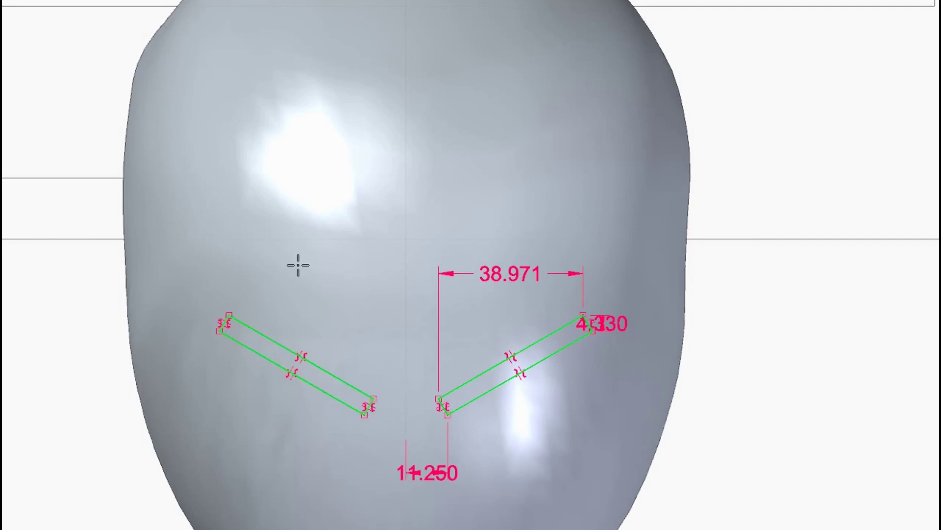
scroll(371, 406, up, 4)
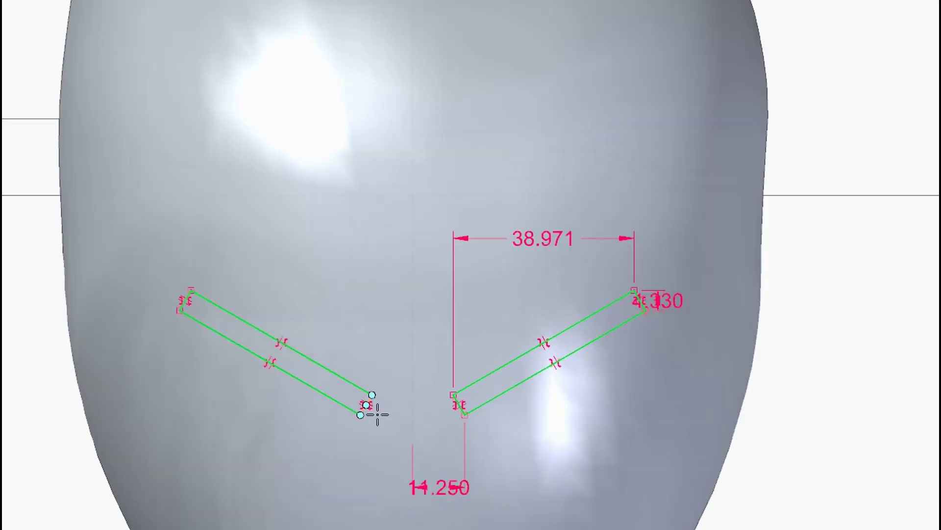
click(496, 402)
scroll(404, 309, down, 3)
mouse_move(410, 254)
mouse_down()
mouse_move(404, 309)
mouse_move(361, 54)
mouse_move(373, 51)
mouse_move(366, 27)
mouse_up()
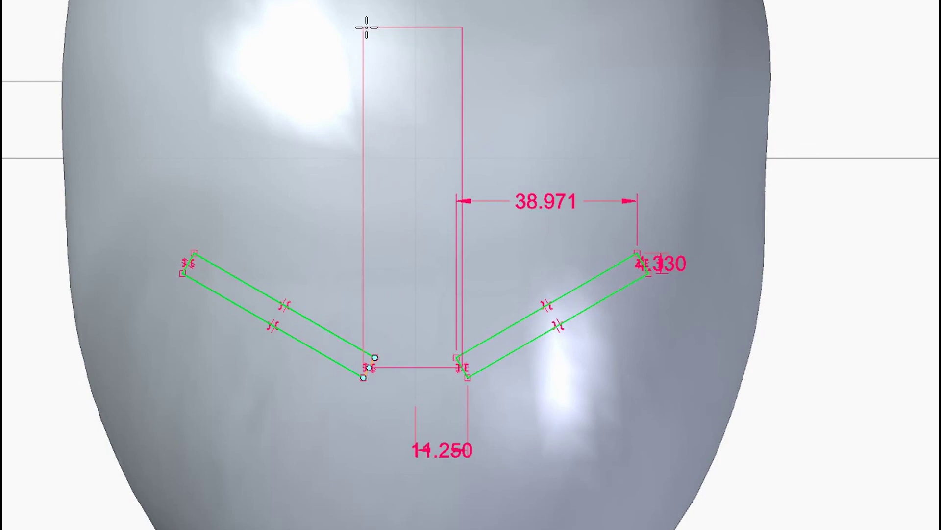
mouse_move(366, 27)
mouse_down()
mouse_move(365, 1)
mouse_move(363, 19)
mouse_up()
drag(361, 32, 362, 29)
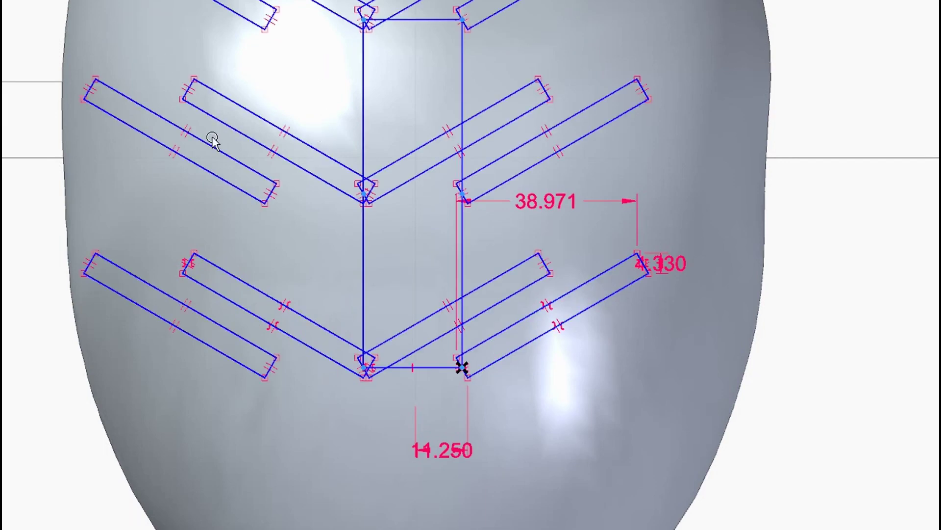
Step: Edit the rectangular pattern to a single column so only three symmetric pairs of slots remain
click(361, 90)
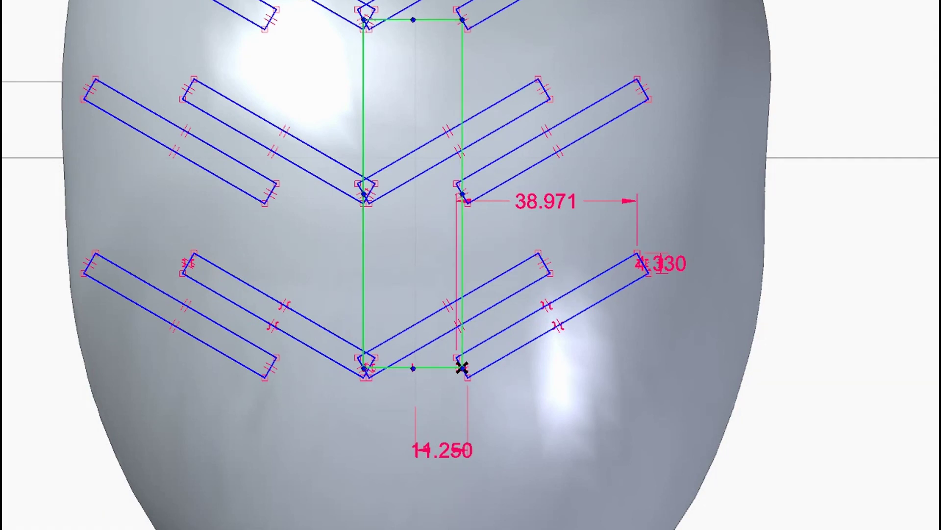
key(Return)
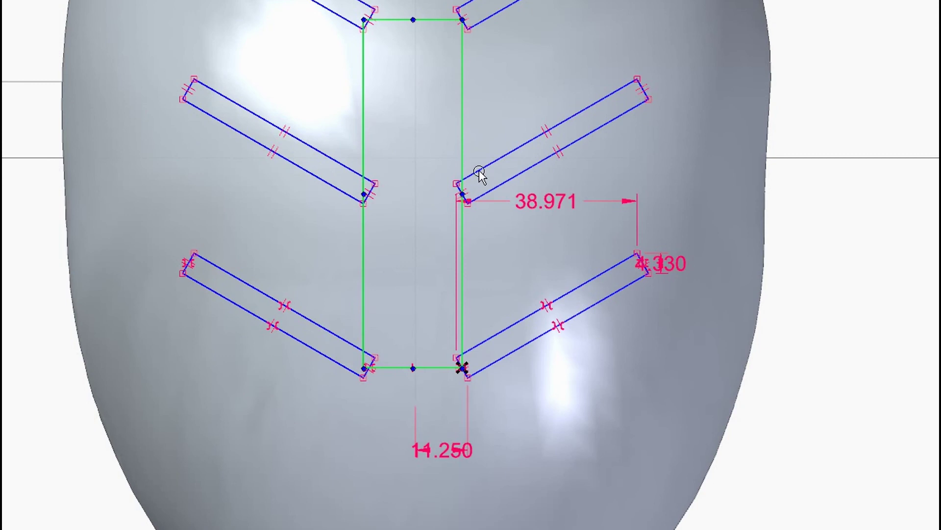
scroll(479, 171, down, 3)
scroll(455, 102, up, 1)
scroll(446, 198, up, 1)
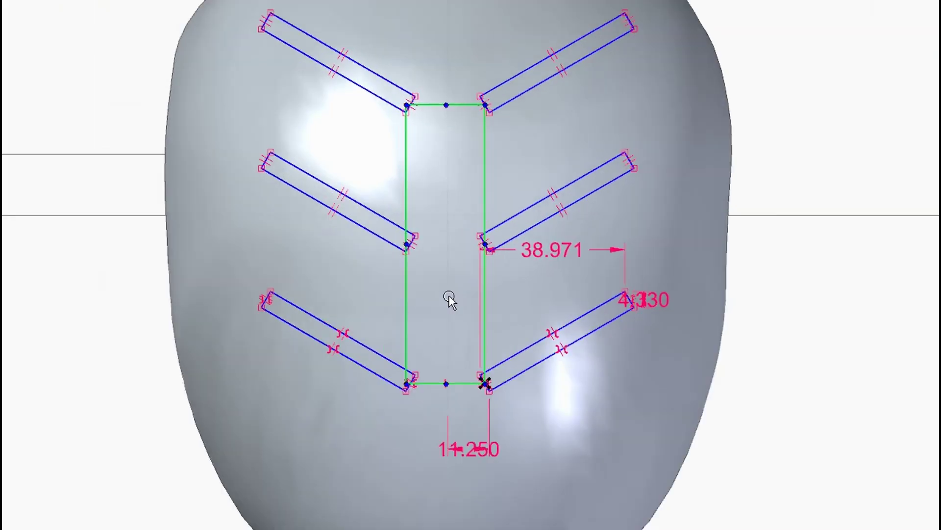
scroll(453, 316, up, 1)
scroll(465, 356, down, 3)
scroll(449, 286, up, 1)
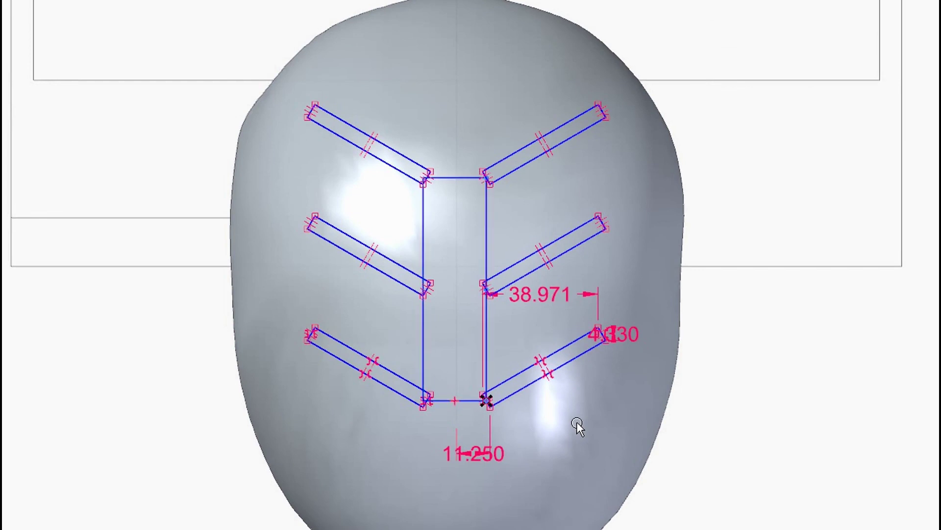
Step: Check the placement of the patterned slots over the helmet and finish the sketch
scroll(502, 433, up, 4)
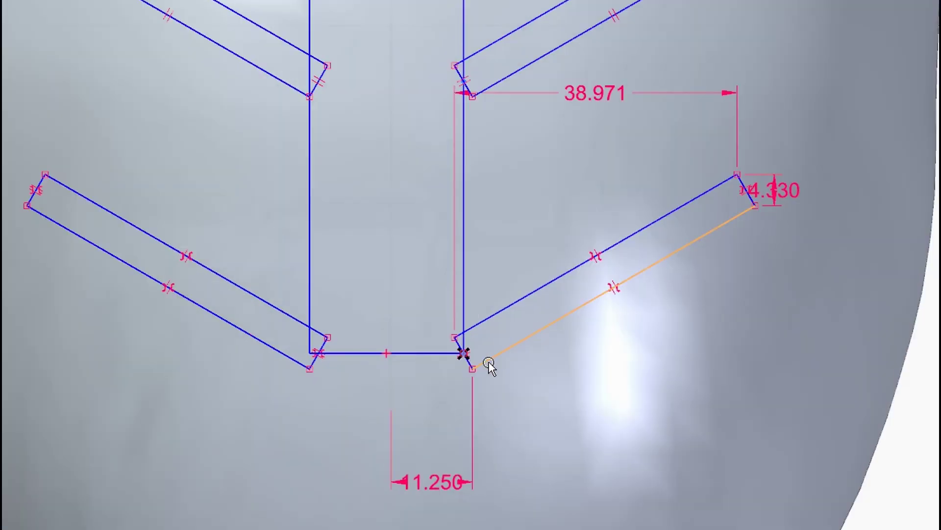
scroll(452, 307, down, 2)
drag(399, 190, 753, 411)
scroll(507, 393, down, 2)
scroll(511, 395, down, 3)
scroll(511, 416, up, 3)
scroll(510, 365, up, 4)
drag(510, 366, 511, 418)
scroll(608, 394, down, 7)
click(793, 406)
scroll(793, 406, up, 3)
click(16, 158)
Step: Project the six slanted slot rectangles onto the helmet's outer surface
mouse_move(555, 155)
middle_down()
mouse_move(363, 155)
mouse_move(456, 215)
middle_up()
scroll(428, 204, up, 4)
click(629, 170)
ctrl+click(528, 264)
ctrl+click(408, 376)
click(484, 457)
click(622, 358)
click(760, 255)
right_click(820, 174)
click(734, 374)
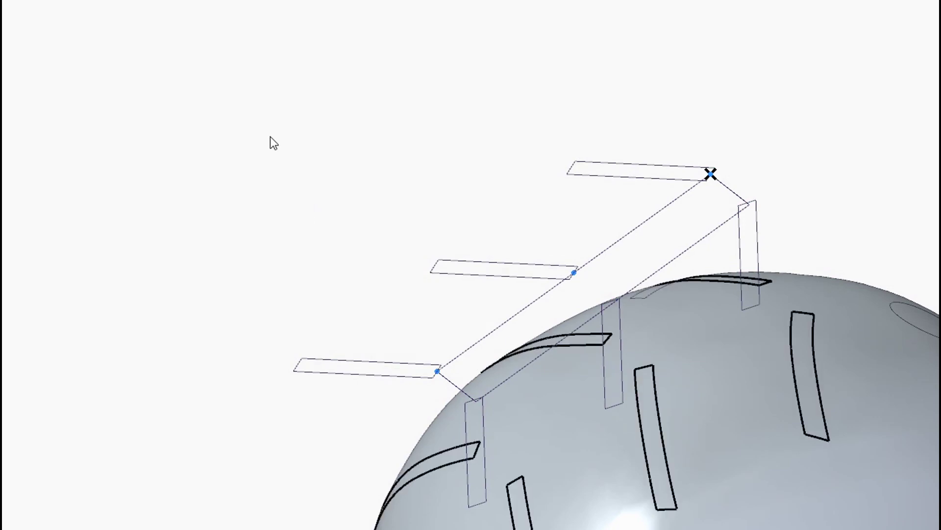
Step: Hide the slot sketch and cut the helmet shell through along all six projected slot outlines
scroll(381, 142, down, 2)
middle_drag(343, 231, 387, 255)
mouse_move(362, 293)
middle_down()
mouse_move(455, 354)
mouse_move(218, 89)
middle_up()
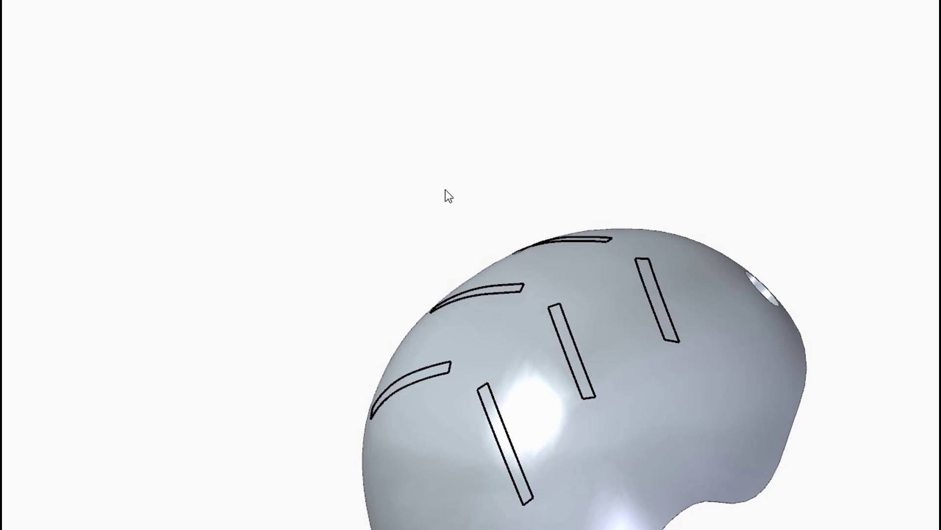
scroll(524, 215, up, 3)
click(605, 255)
click(716, 337)
click(495, 336)
click(581, 413)
click(485, 514)
click(387, 463)
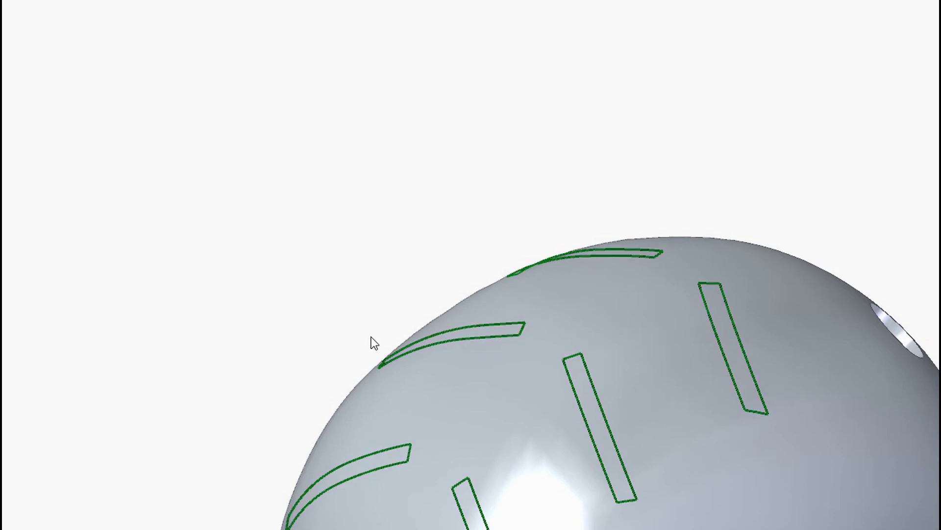
click(337, 426)
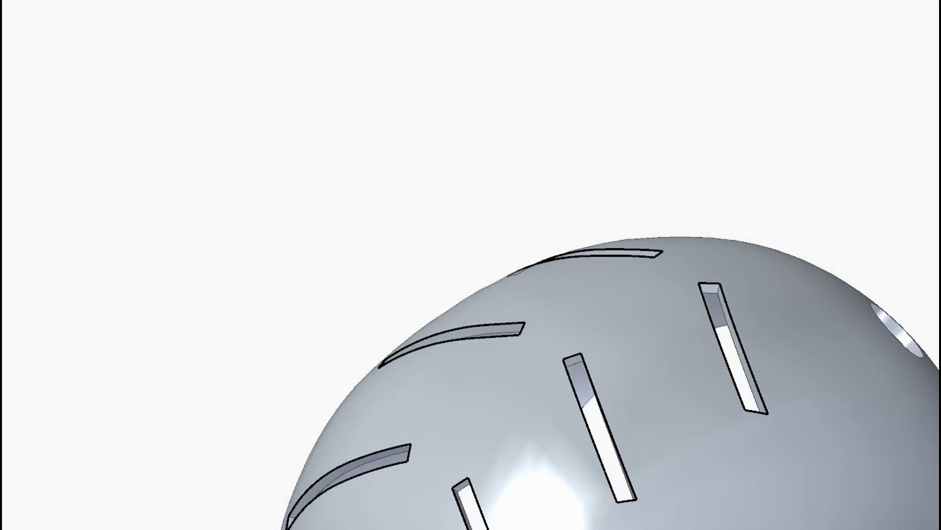
Step: Examine the cut slots and round vent holes from several sides of the helmet
middle_drag(431, 199, 65, 301)
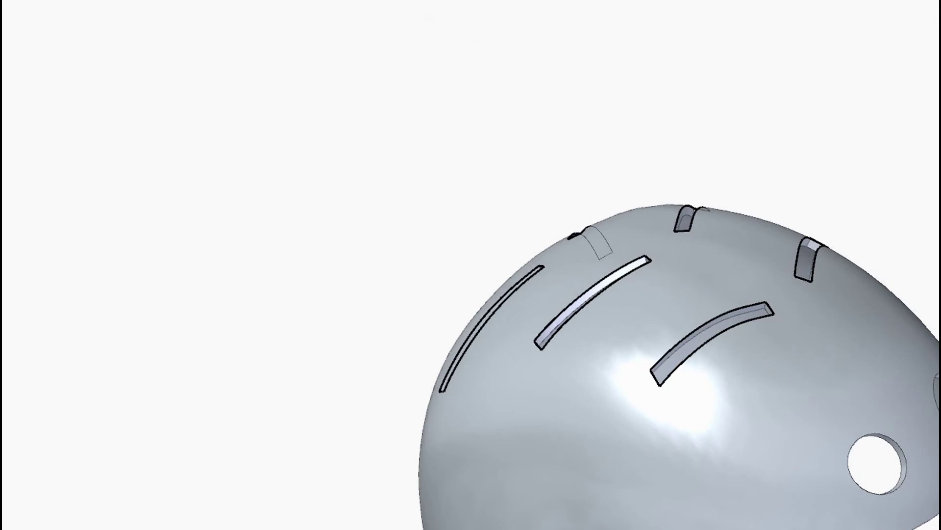
scroll(476, 244, up, 2)
scroll(527, 255, down, 1)
middle_drag(557, 338, 638, 288)
scroll(640, 289, up, 2)
middle_drag(673, 460, 567, 479)
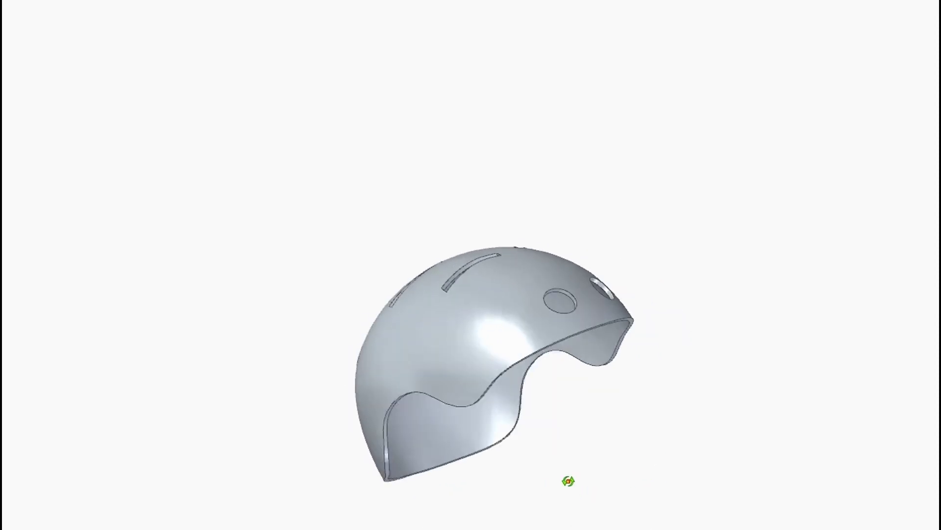